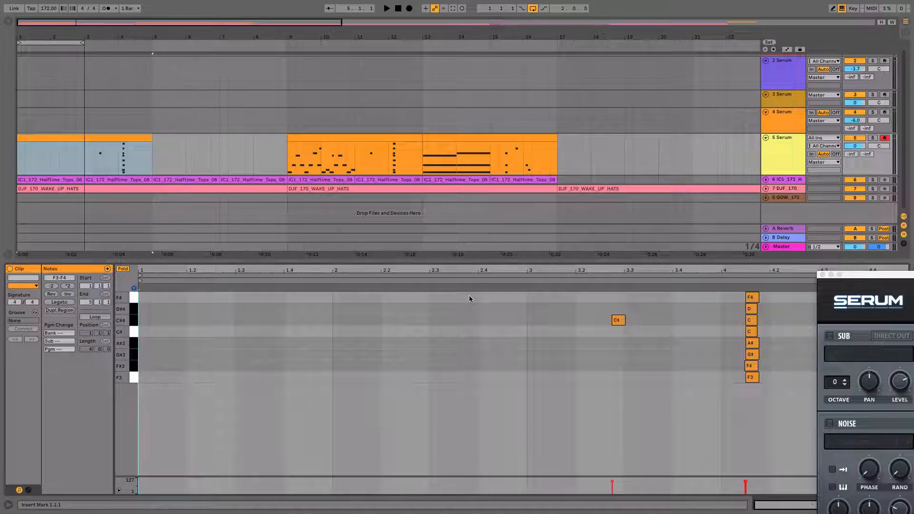
Audition each scale note from F3 up to F4 in the clip's folded piano roll
{"action": "left_click_drag", "start_coordinate": [227, 269], "coordinate": [225, 269]}
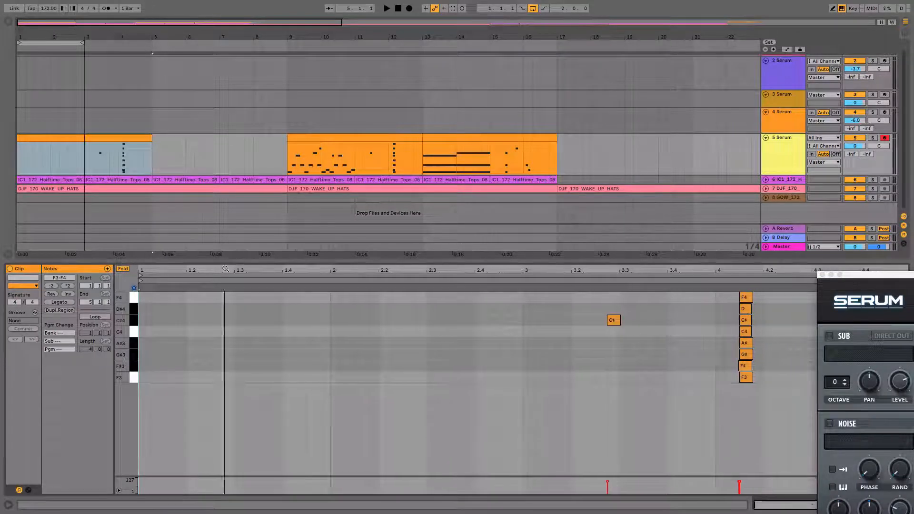
{"action": "left_click", "coordinate": [134, 378]}
{"action": "left_click", "coordinate": [134, 366]}
{"action": "left_click", "coordinate": [134, 355]}
{"action": "left_click", "coordinate": [133, 344]}
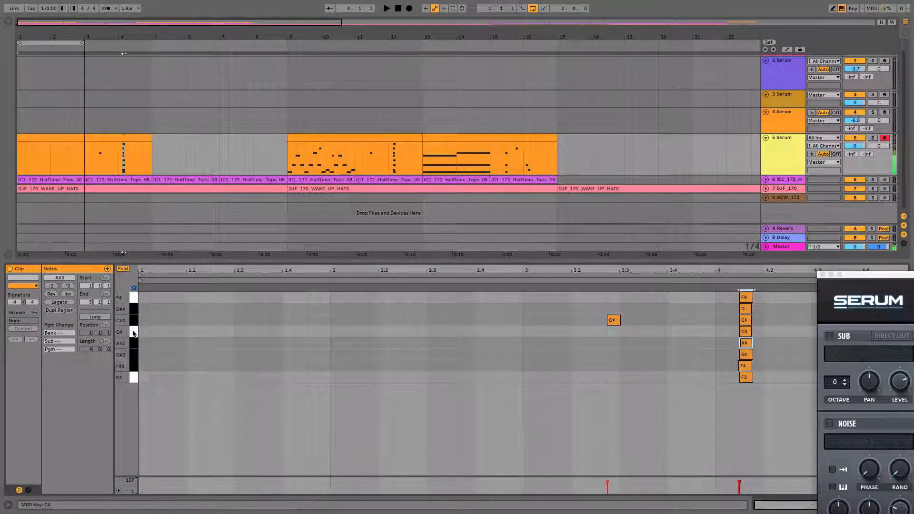
{"action": "left_click", "coordinate": [134, 333]}
{"action": "left_click", "coordinate": [134, 321]}
{"action": "left_click", "coordinate": [134, 309]}
{"action": "left_click", "coordinate": [134, 298]}
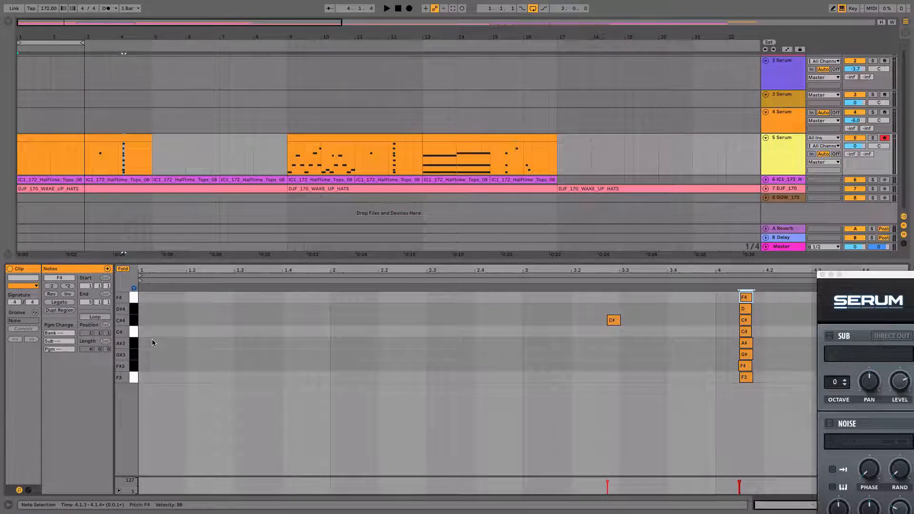
Start playback and add a sixteenth-length F3 note at the very start of the clip
{"action": "left_click_drag", "start_coordinate": [41, 34], "coordinate": [82, 35]}
{"action": "key", "text": "space"}
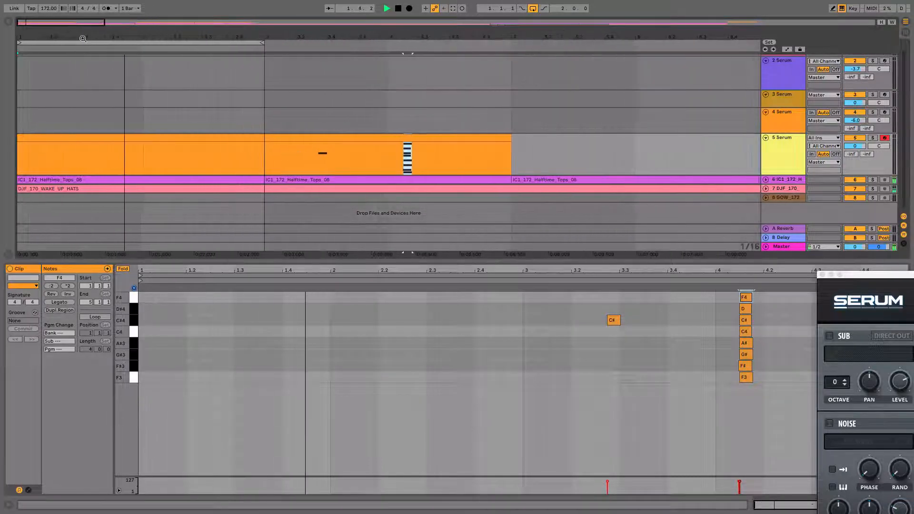
{"action": "left_click", "coordinate": [142, 377]}
{"action": "double_click", "coordinate": [141, 377]}
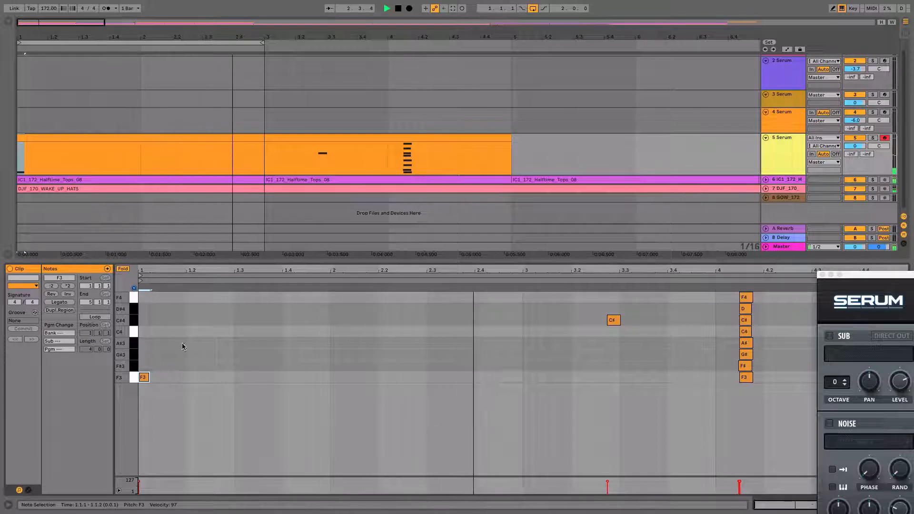
Examine the Intro Lead 2 patch's oscillator and effects settings in Serum and close its window
{"action": "left_click_drag", "start_coordinate": [868, 275], "coordinate": [186, 4]}
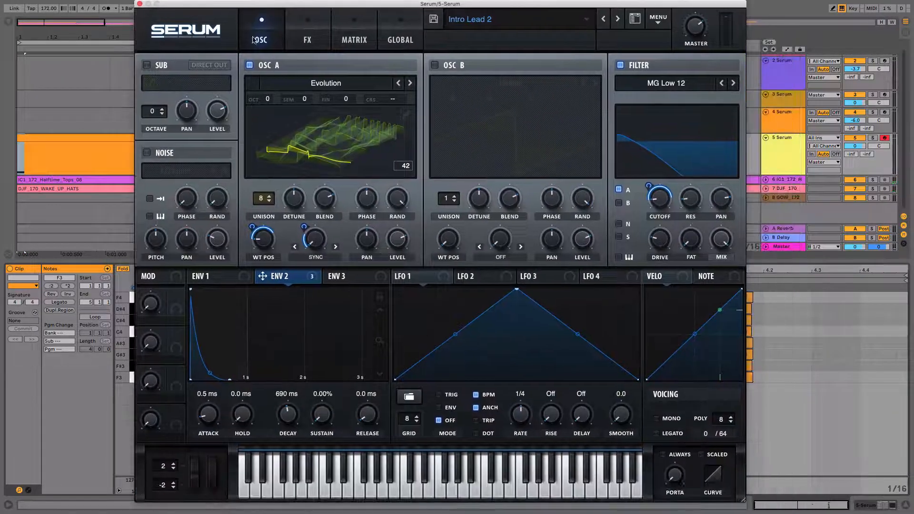
{"action": "left_click", "coordinate": [326, 45]}
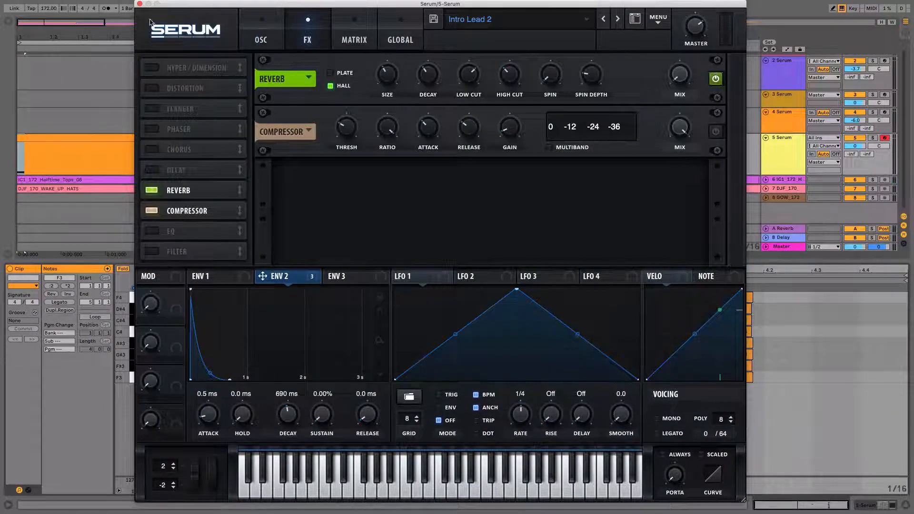
{"action": "left_click", "coordinate": [140, 4]}
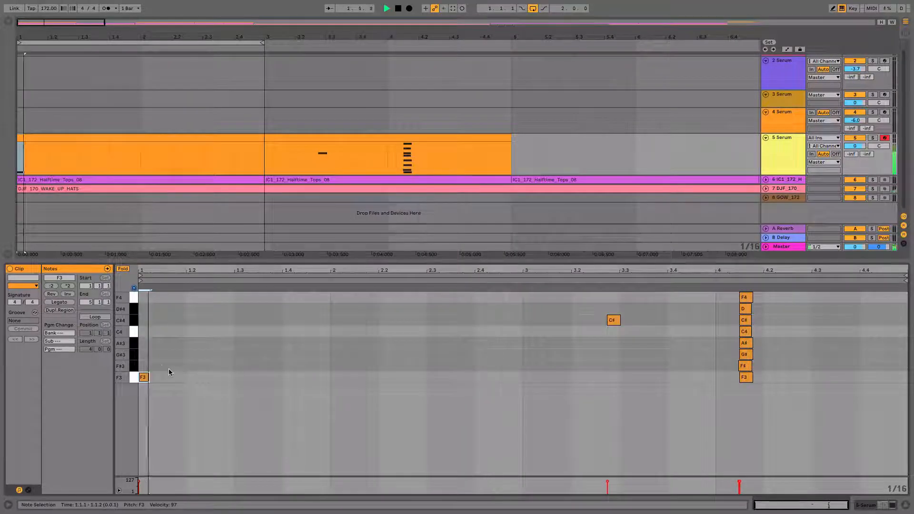
{"action": "double_click", "coordinate": [168, 355]}
{"action": "key", "text": "space"}
{"action": "mouse_move", "coordinate": [171, 357]}
{"action": "left_mouse_down"}
{"action": "mouse_move", "coordinate": [172, 368]}
{"action": "mouse_move", "coordinate": [171, 357]}
{"action": "left_mouse_up"}
{"action": "double_click", "coordinate": [190, 377]}
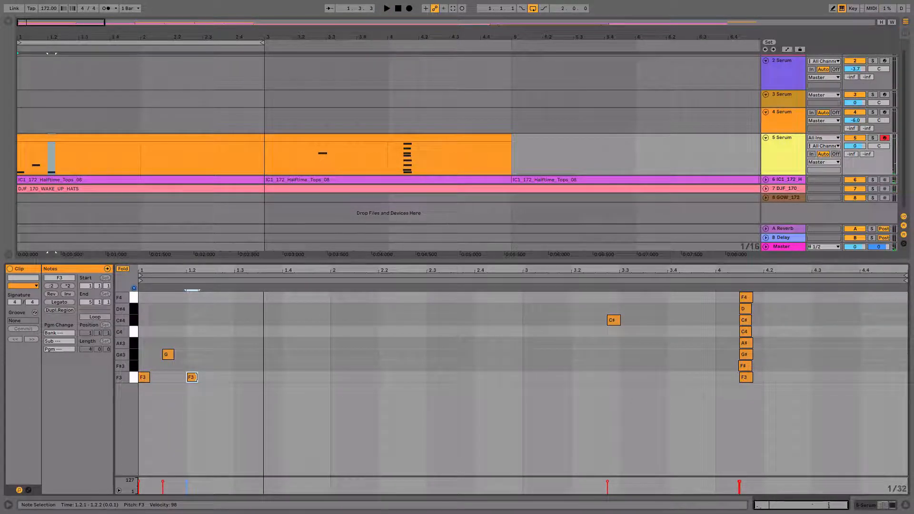
{"action": "double_click", "coordinate": [196, 378]}
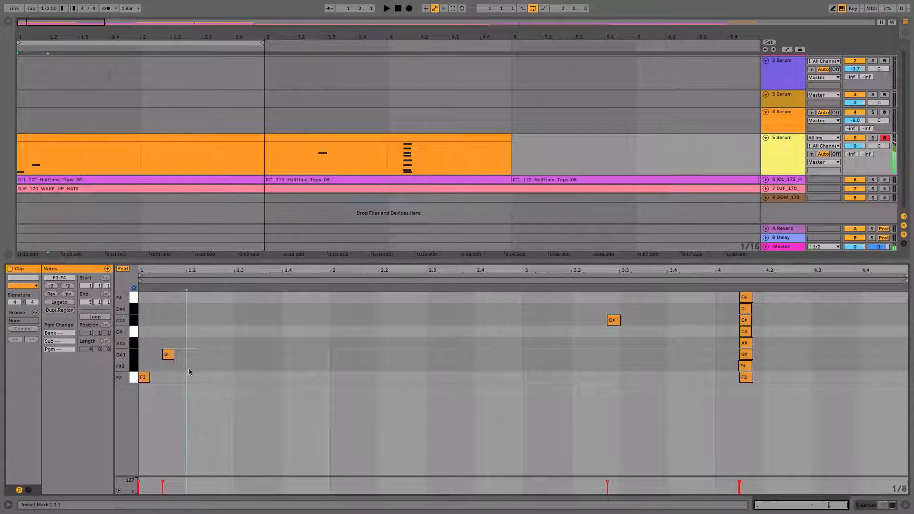
{"action": "double_click", "coordinate": [168, 354]}
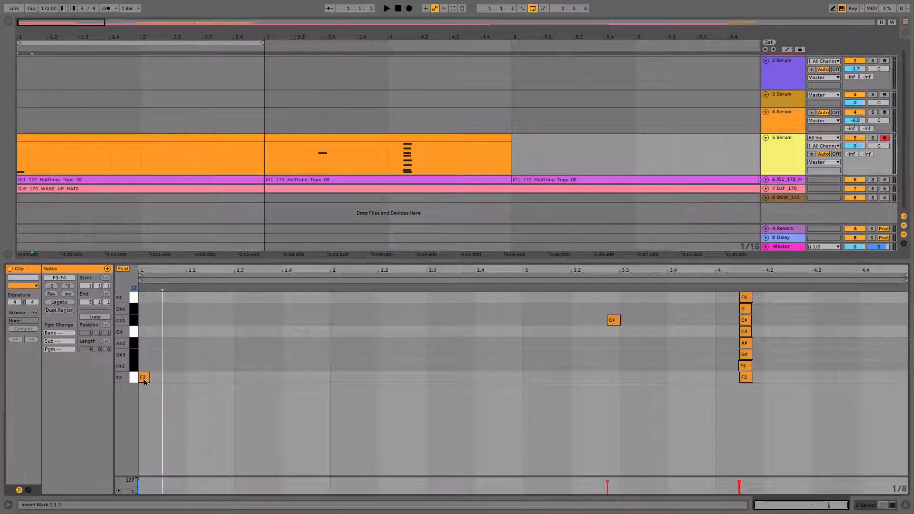
Lengthen the opening F3 to an eighth note and follow it with eighth notes F#3, C4, F#3, F3 and G#3
{"action": "left_click_drag", "start_coordinate": [148, 378], "coordinate": [162, 378]}
{"action": "double_click", "coordinate": [175, 365]}
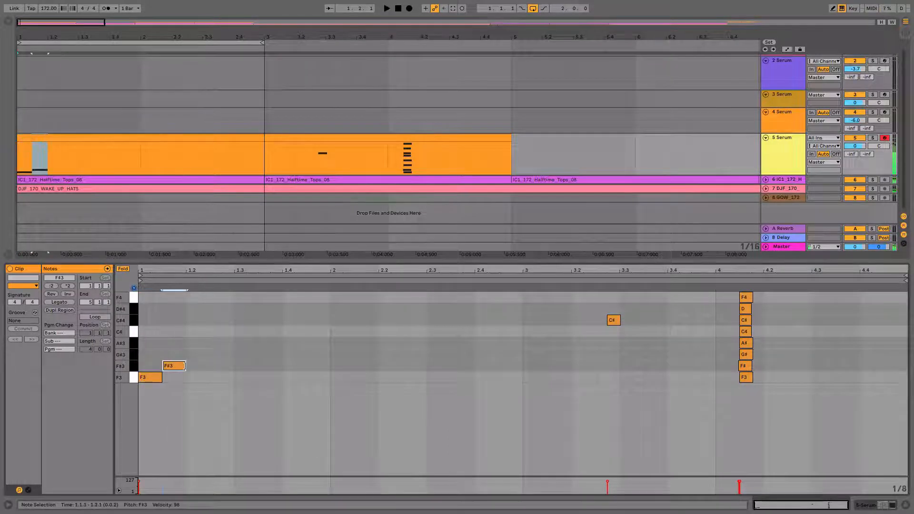
{"action": "double_click", "coordinate": [196, 333]}
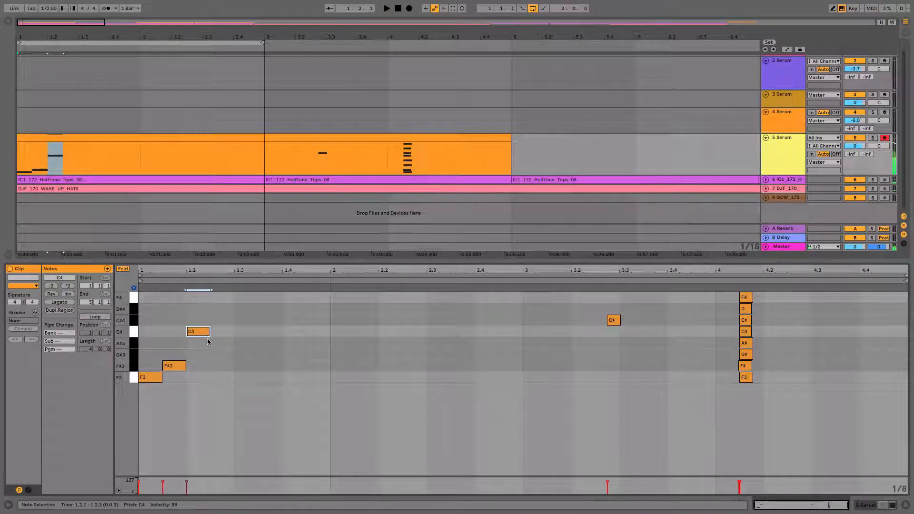
{"action": "double_click", "coordinate": [222, 365]}
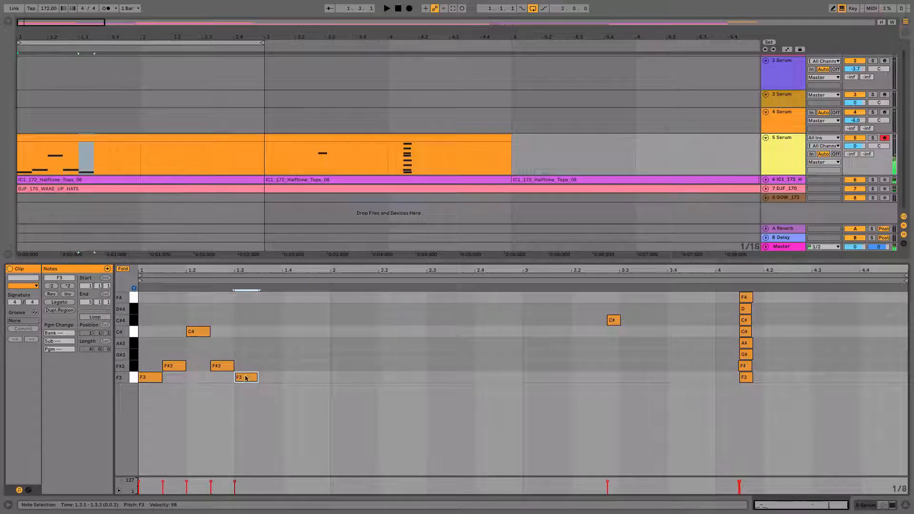
{"action": "double_click", "coordinate": [267, 354]}
{"action": "key", "text": "space"}
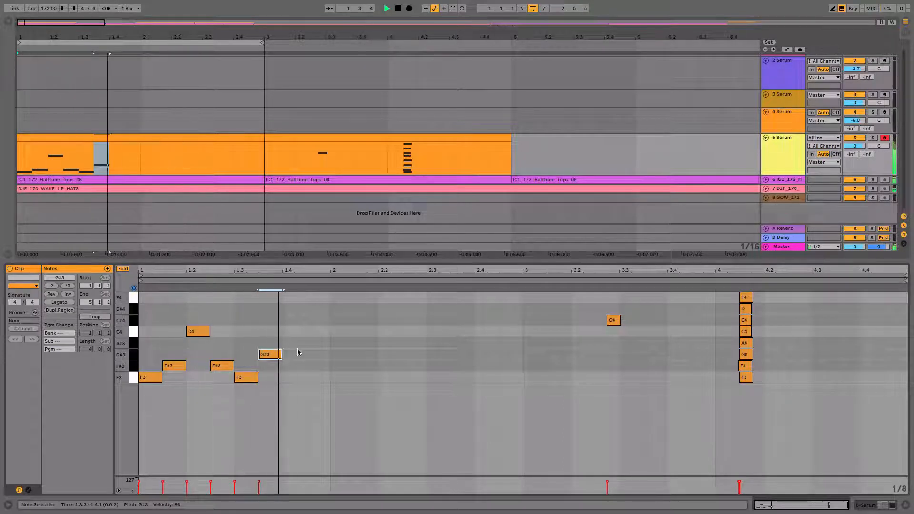
Continue the melody from beat 1.4 with consecutive eighth notes F3, C#4, F3 and D#4
{"action": "double_click", "coordinate": [292, 377]}
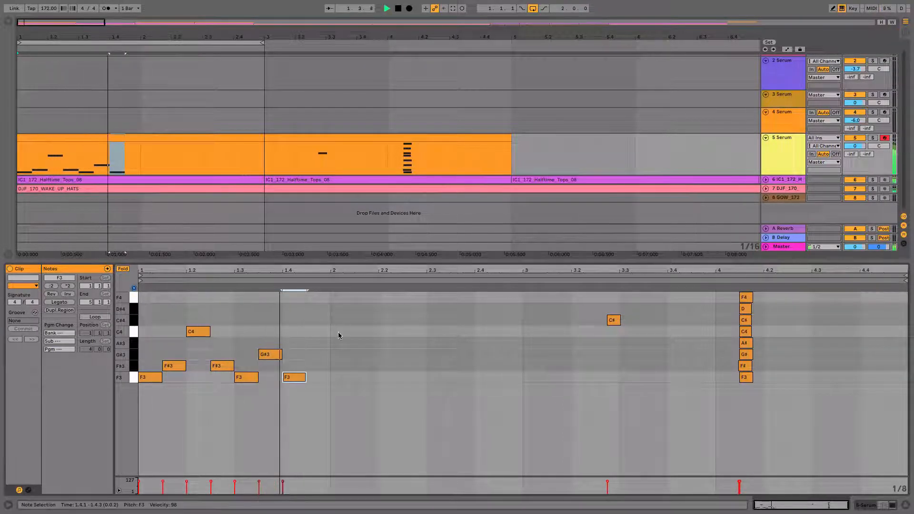
{"action": "double_click", "coordinate": [313, 341]}
{"action": "left_click_drag", "start_coordinate": [314, 342], "coordinate": [318, 320]}
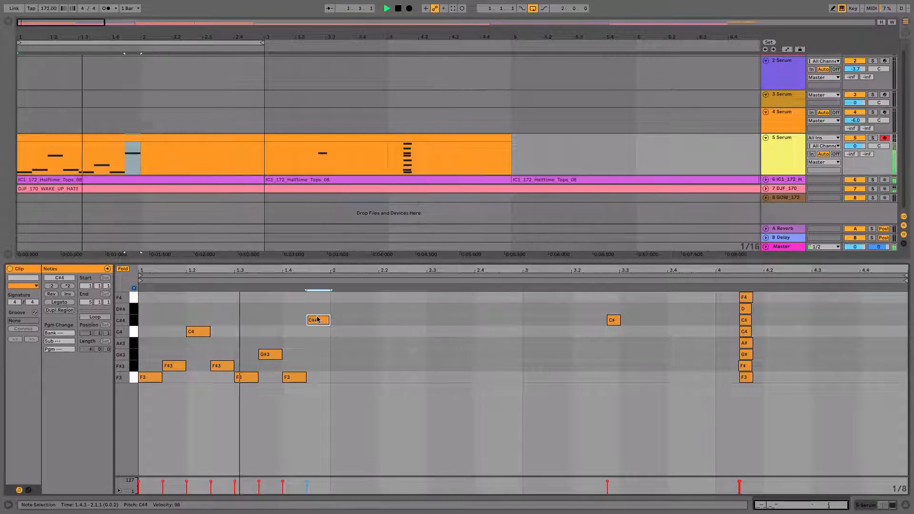
{"action": "double_click", "coordinate": [341, 377]}
{"action": "double_click", "coordinate": [376, 308]}
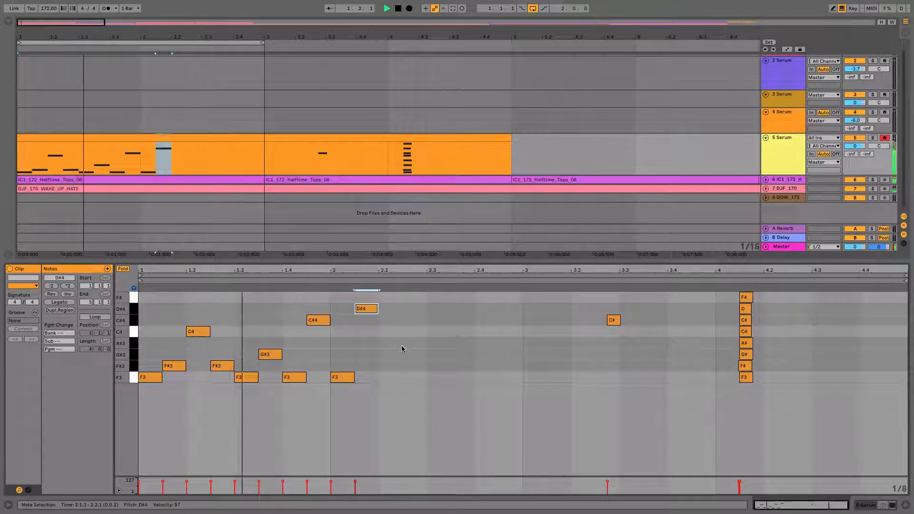
Add two eighth notes on beat 2.2, setting their pitches to A#3 and F#3
{"action": "double_click", "coordinate": [386, 354]}
{"action": "key", "text": "shift+Right"}
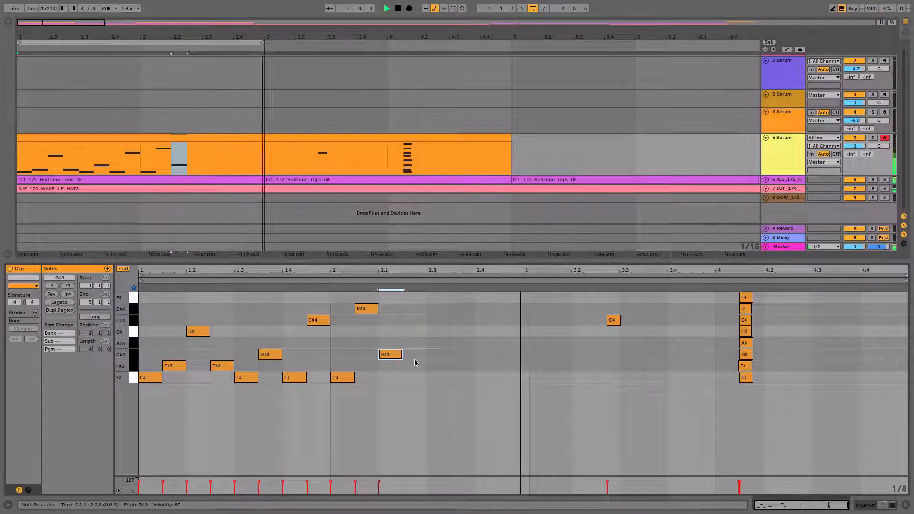
{"action": "key", "text": "Up"}
{"action": "key", "text": "Up"}
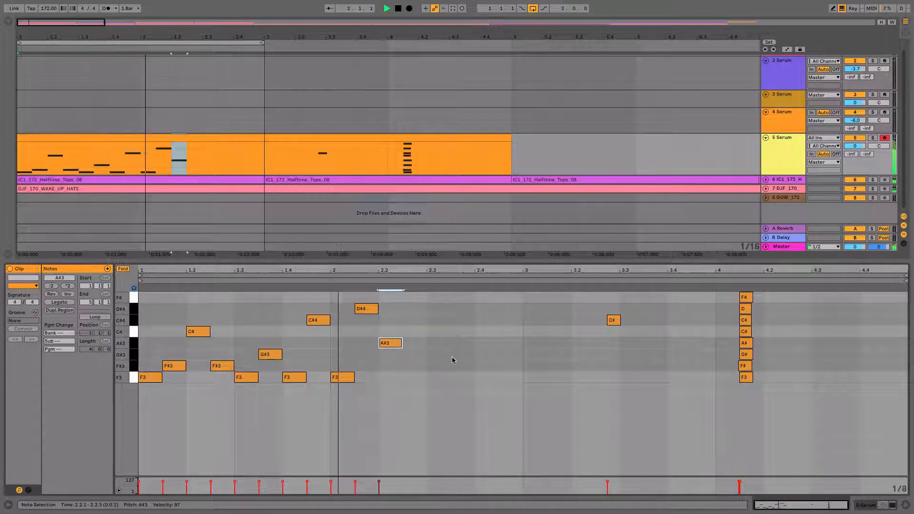
{"action": "double_click", "coordinate": [422, 356]}
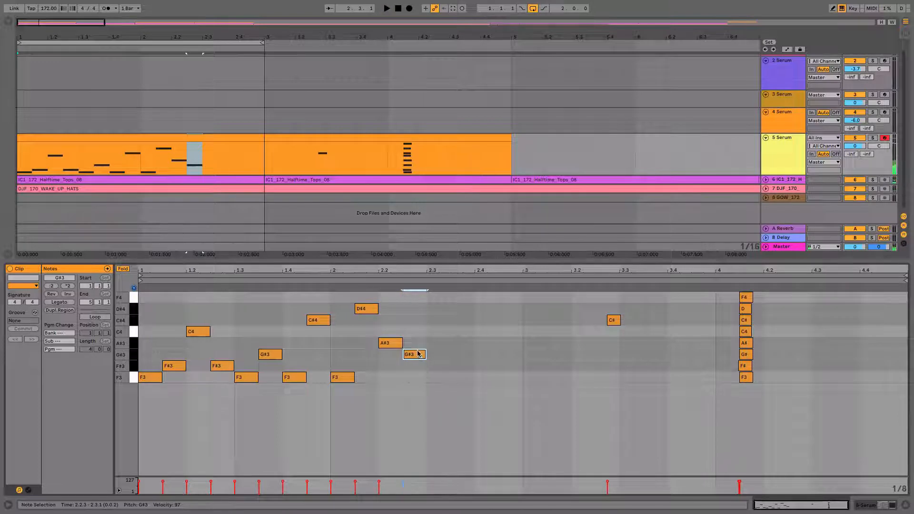
{"action": "key", "text": "Down"}
{"action": "key", "text": "Down"}
Fill beats 2.3 and 2.4 with eighth notes F3, F#3, C4 and F#3, and play the melody
{"action": "double_click", "coordinate": [434, 376]}
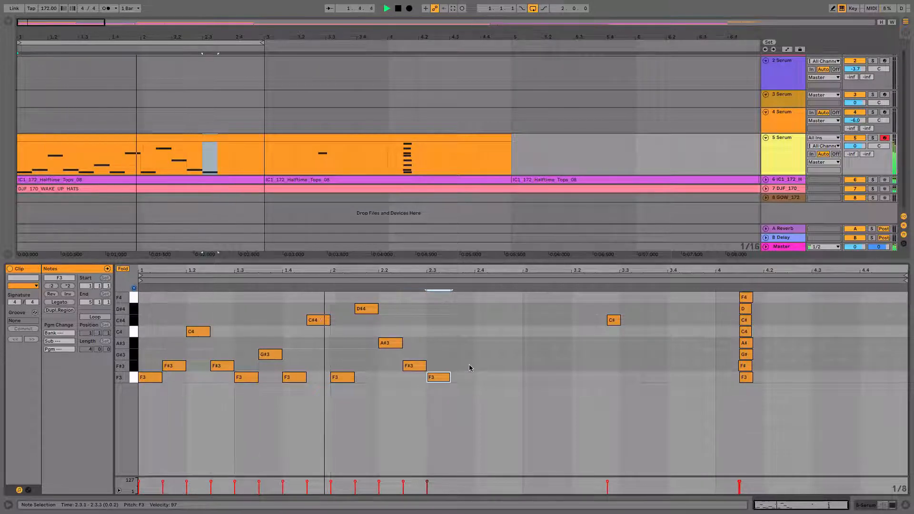
{"action": "double_click", "coordinate": [470, 363]}
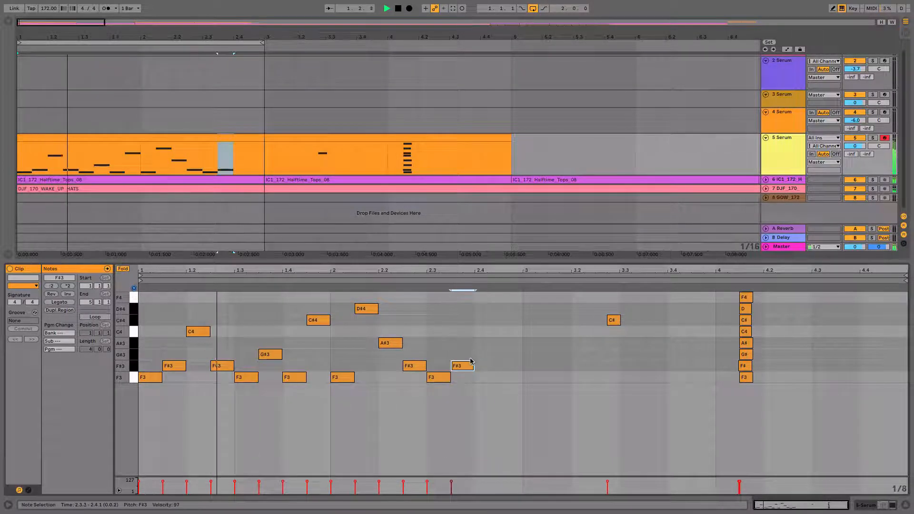
{"action": "double_click", "coordinate": [490, 343]}
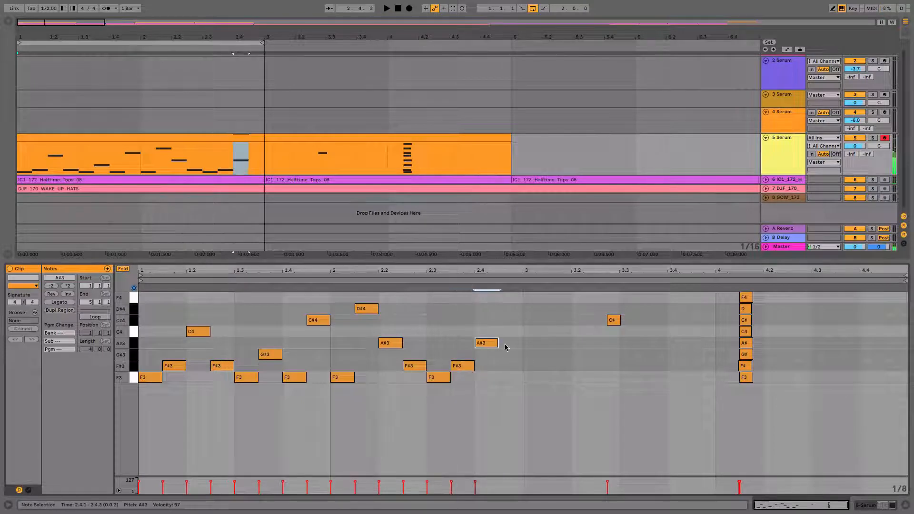
{"action": "left_click_drag", "start_coordinate": [491, 345], "coordinate": [490, 336]}
{"action": "double_click", "coordinate": [506, 366]}
{"action": "key", "text": "space"}
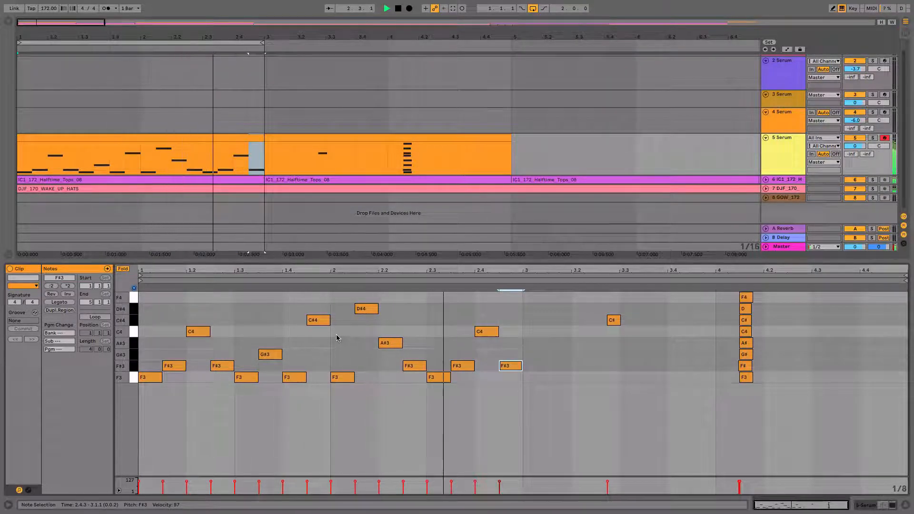
Raise the A#3 note on beat 2.2 to C4 and play the melody
{"action": "left_click", "coordinate": [392, 342]}
{"action": "left_click_drag", "start_coordinate": [392, 339], "coordinate": [391, 334]}
{"action": "key", "text": "space"}
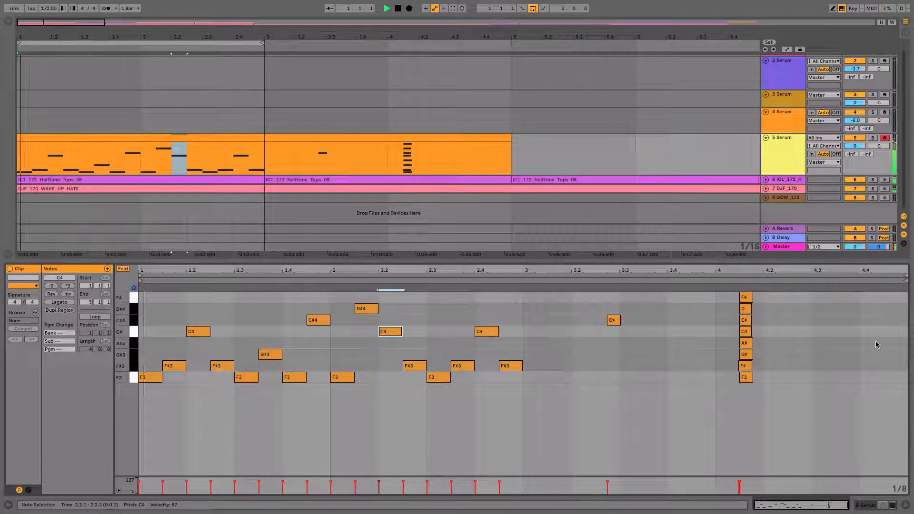
Shorten the clip's loop brace to two bars and increase the height of the 5 Serum track, stopping playback
{"action": "left_click_drag", "start_coordinate": [906, 280], "coordinate": [520, 280]}
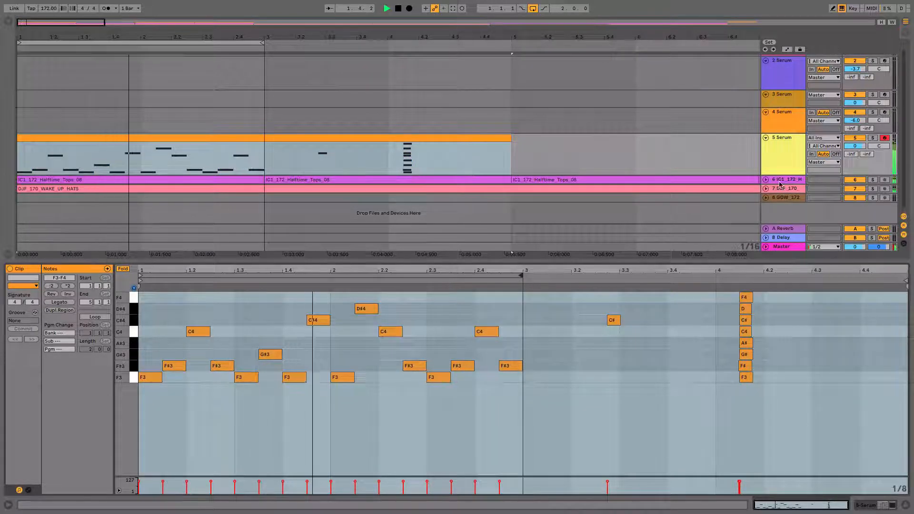
{"action": "left_click_drag", "start_coordinate": [780, 176], "coordinate": [779, 205]}
{"action": "left_click_drag", "start_coordinate": [301, 42], "coordinate": [301, 32]}
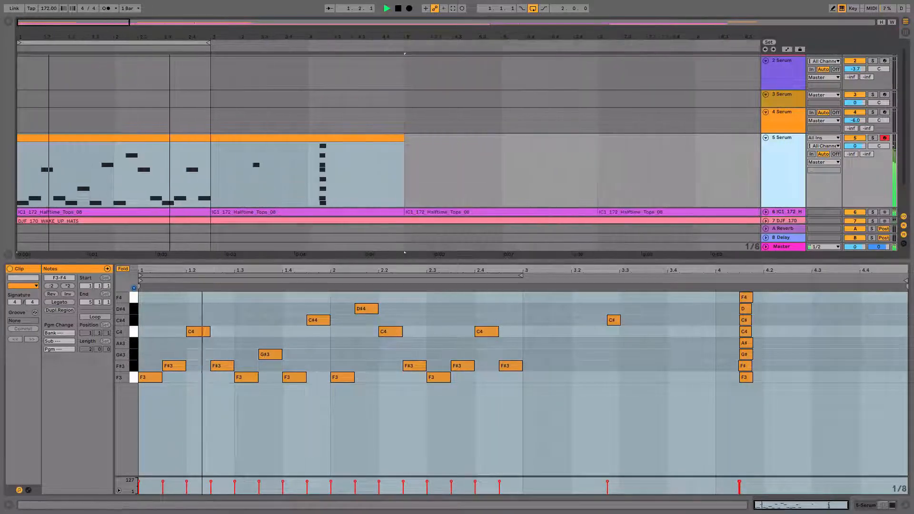
{"action": "key", "text": "space"}
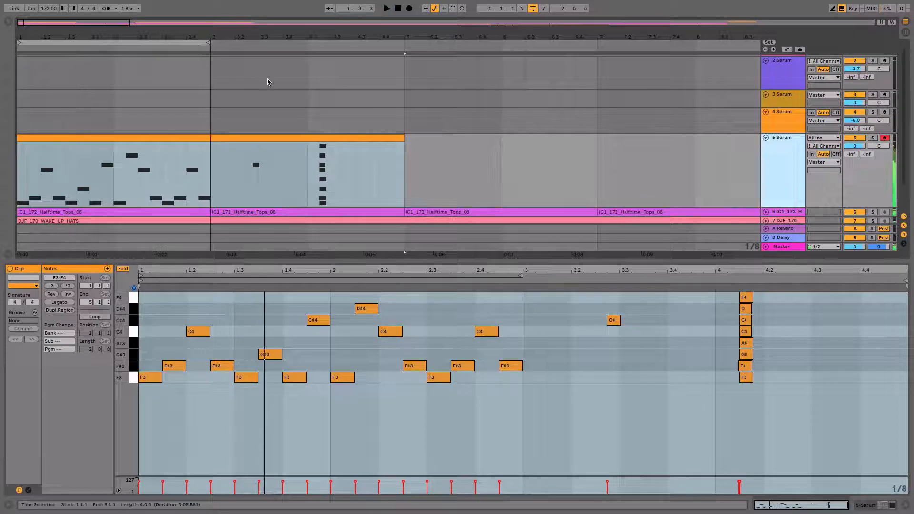
Open Serum from the 5 Serum track's devices and examine the Intro Lead 2 patch's effects and oscillator settings during playback
{"action": "left_click", "coordinate": [777, 139]}
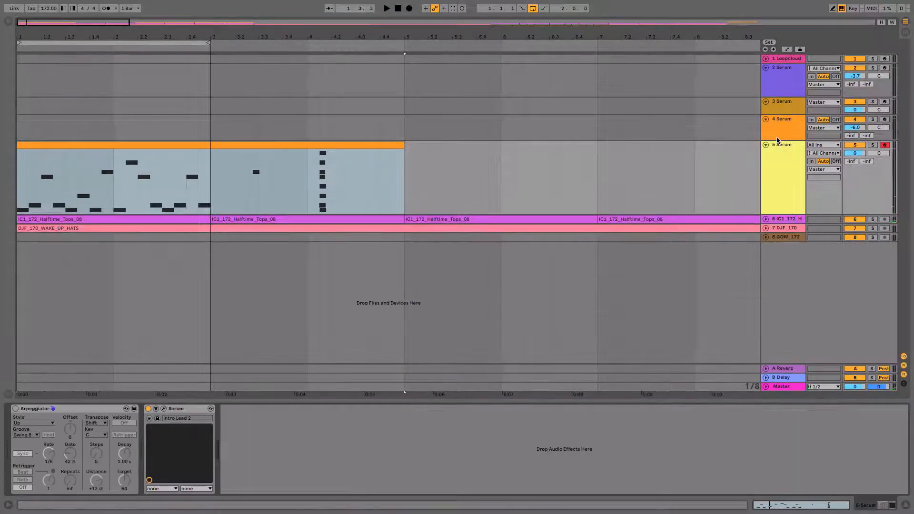
{"action": "left_click", "coordinate": [163, 409]}
{"action": "left_click_drag", "start_coordinate": [418, 4], "coordinate": [529, 24]}
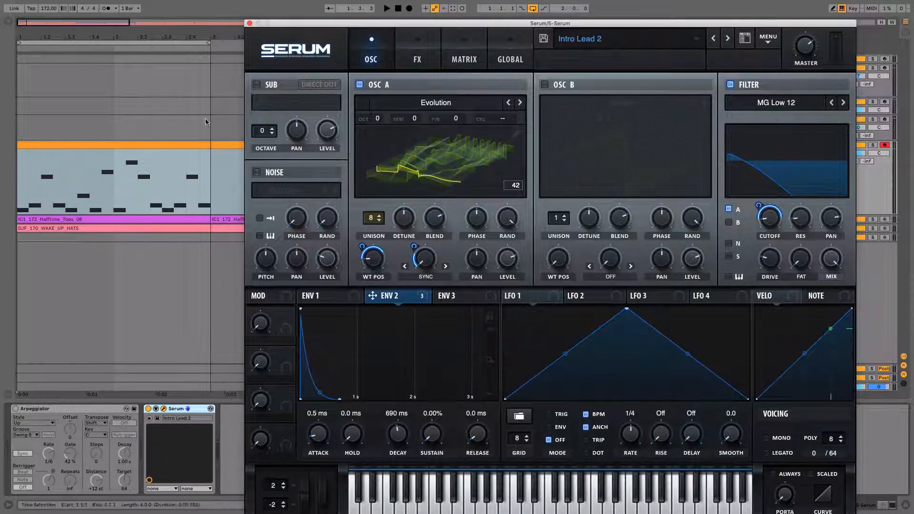
{"action": "left_click_drag", "start_coordinate": [185, 30], "coordinate": [184, 21]}
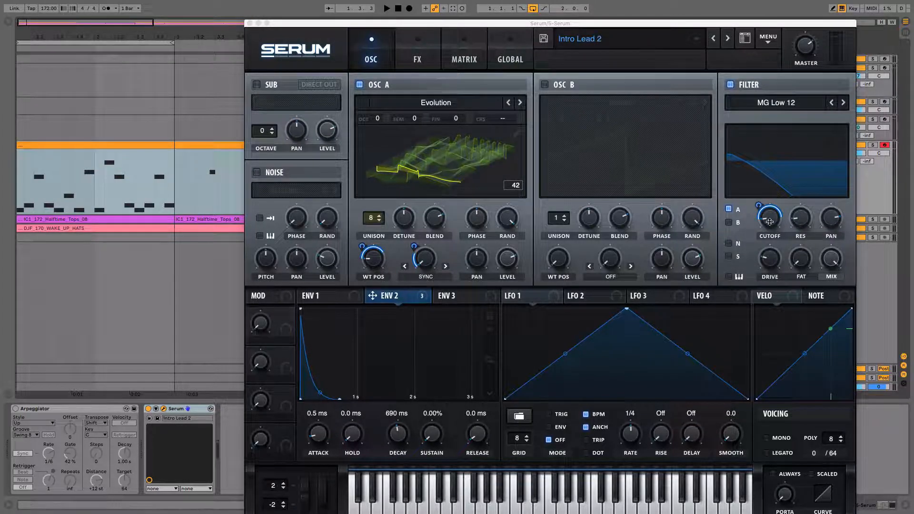
{"action": "left_click", "coordinate": [429, 62]}
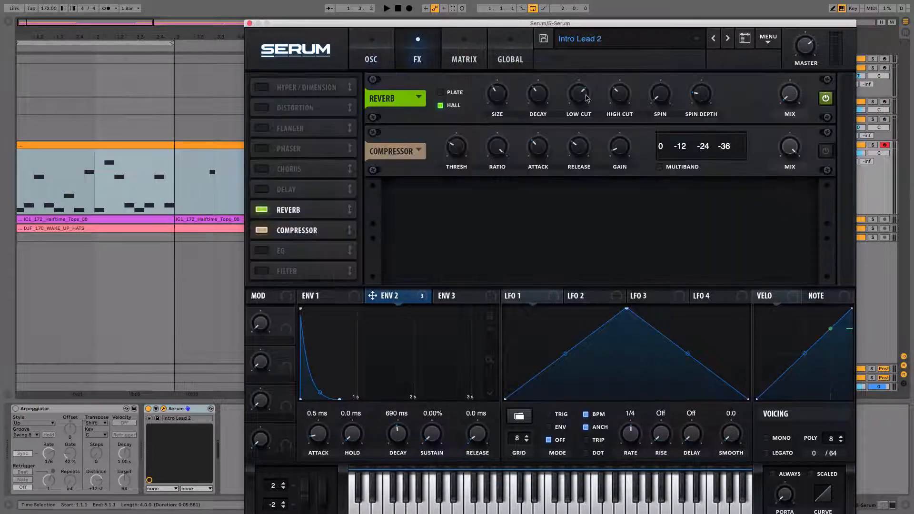
{"action": "key", "text": "space"}
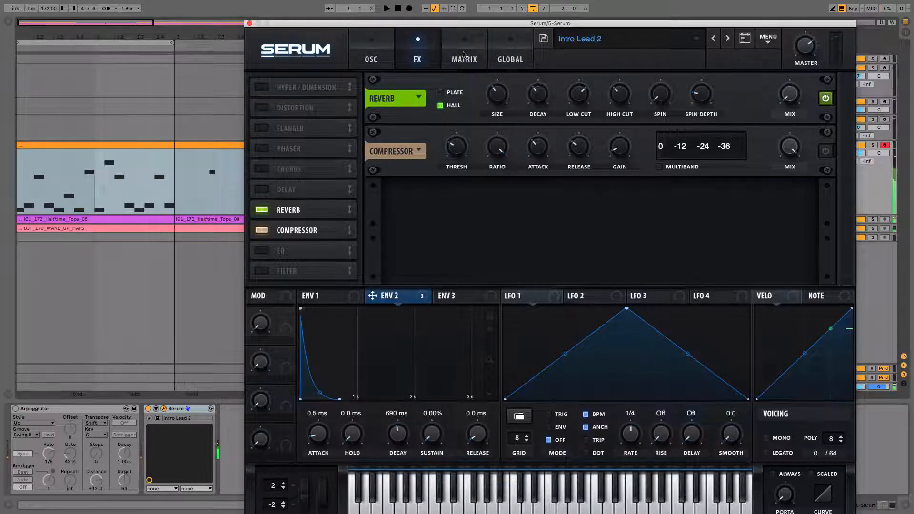
{"action": "left_click", "coordinate": [374, 58]}
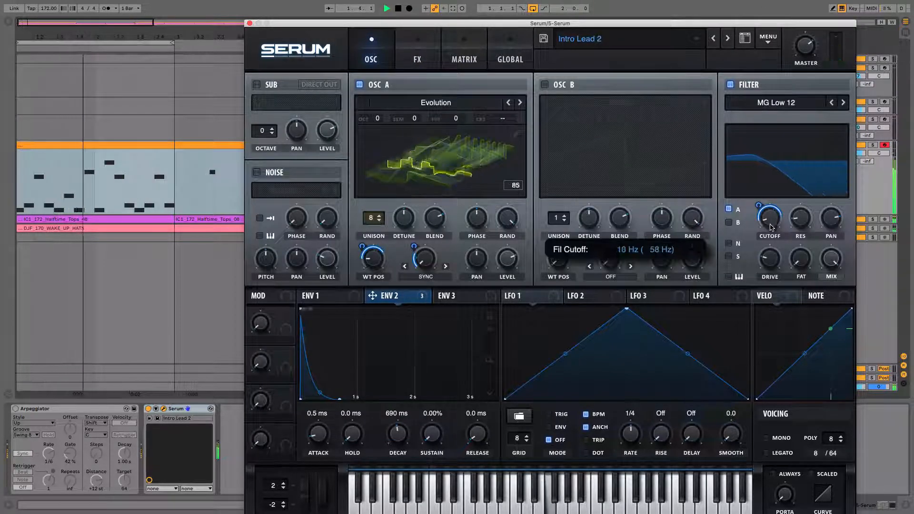
Turn the filter cutoff down to about 19 Hz, stop playback, and close the Serum window
{"action": "mouse_move", "coordinate": [759, 207]}
{"action": "left_mouse_down"}
{"action": "mouse_move", "coordinate": [769, 209]}
{"action": "mouse_move", "coordinate": [757, 203]}
{"action": "mouse_move", "coordinate": [767, 210]}
{"action": "mouse_move", "coordinate": [764, 186]}
{"action": "mouse_move", "coordinate": [763, 216]}
{"action": "left_mouse_up"}
{"action": "key", "text": "space"}
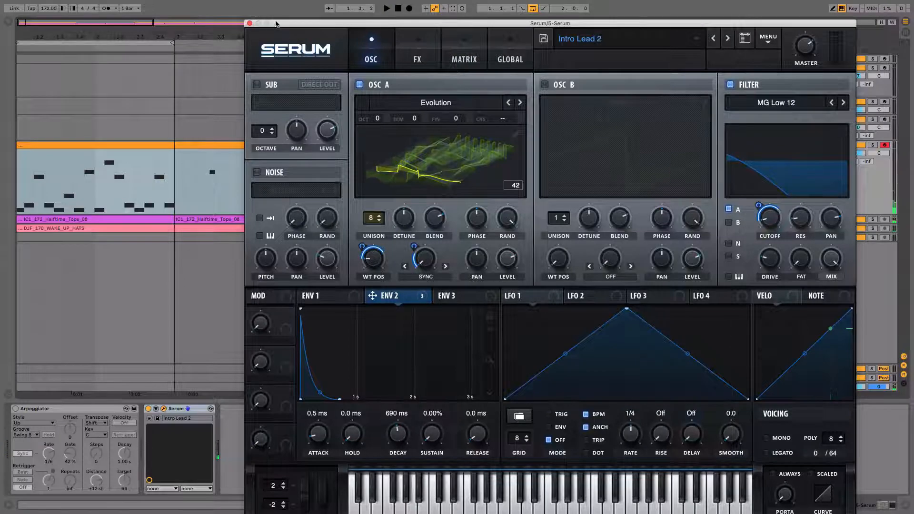
{"action": "left_click_drag", "start_coordinate": [276, 24], "coordinate": [275, 72]}
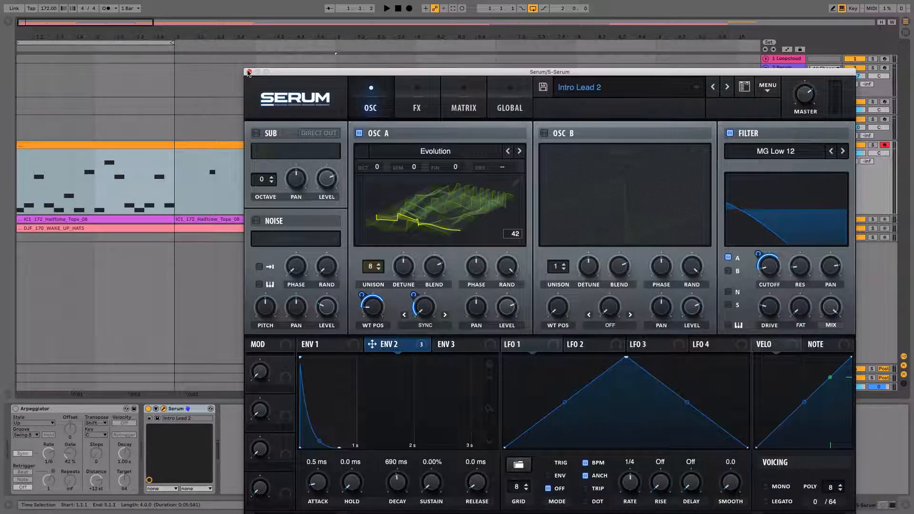
{"action": "left_click", "coordinate": [248, 72]}
Shorten the first clip on the 5 Serum track to two bars, ending at bar 3
{"action": "key", "text": "minus"}
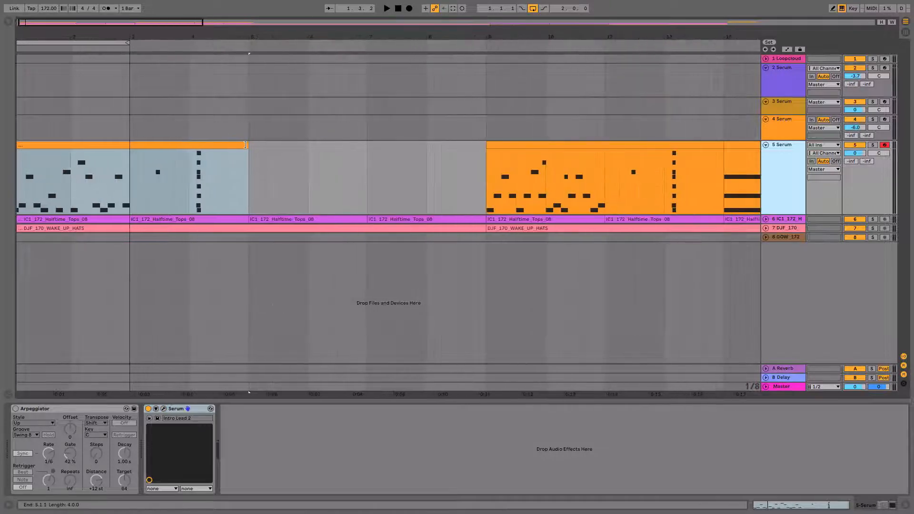
{"action": "left_click_drag", "start_coordinate": [246, 144], "coordinate": [122, 145]}
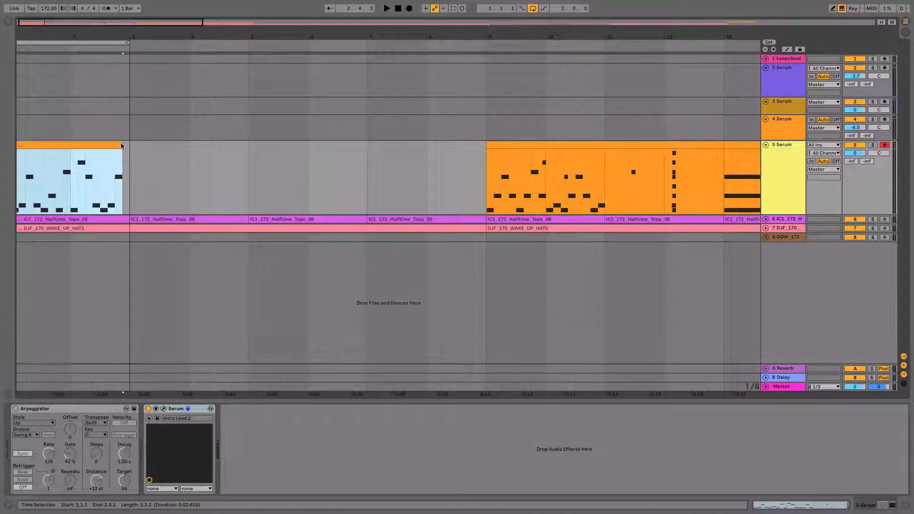
{"action": "key", "text": "minus"}
{"action": "key", "text": "minus"}
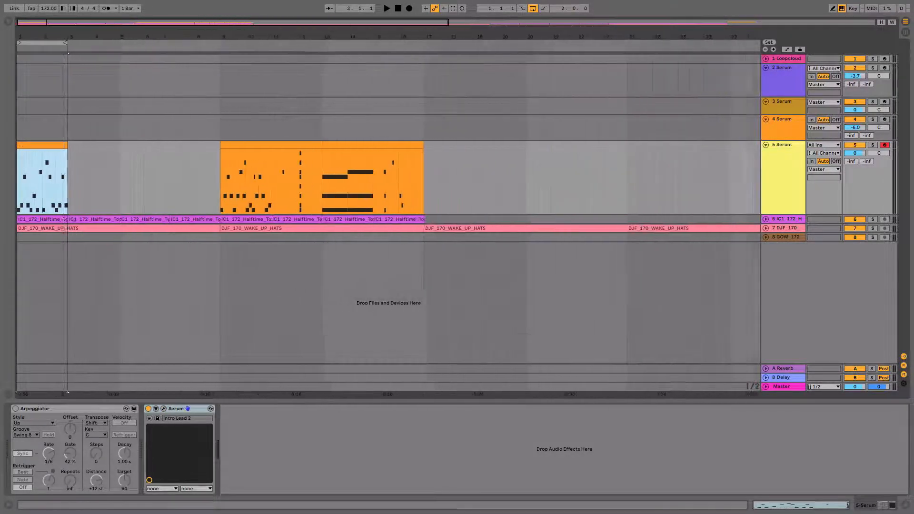
Move the two 5 Serum clips at bars 9 and 13 together to about bar 50, clearing the intro
{"action": "left_click", "coordinate": [197, 143]}
{"action": "left_click", "coordinate": [261, 144], "text": "shift"}
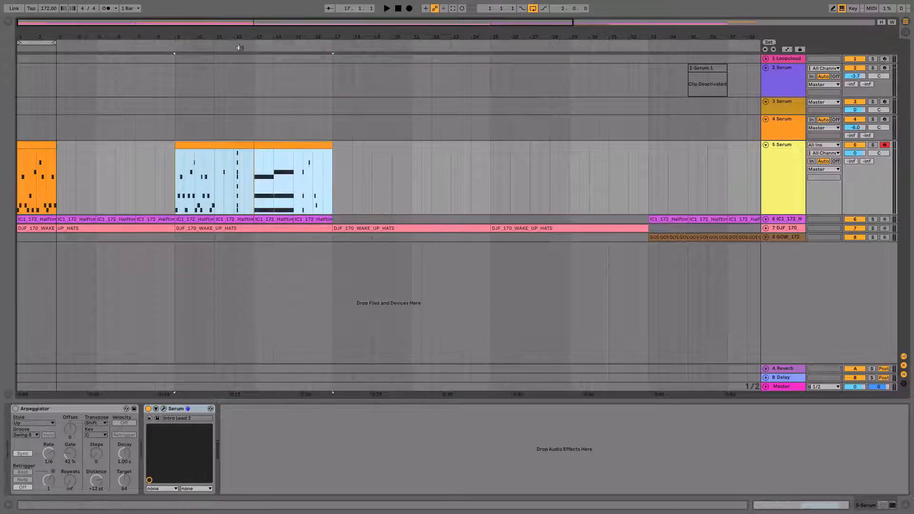
{"action": "key", "text": "minus"}
{"action": "left_click_drag", "start_coordinate": [127, 145], "coordinate": [655, 160]}
Duplicate the two-bar melody clip repeatedly on the 5 Serum track until the copies reach bar 33
{"action": "left_click", "coordinate": [28, 144]}
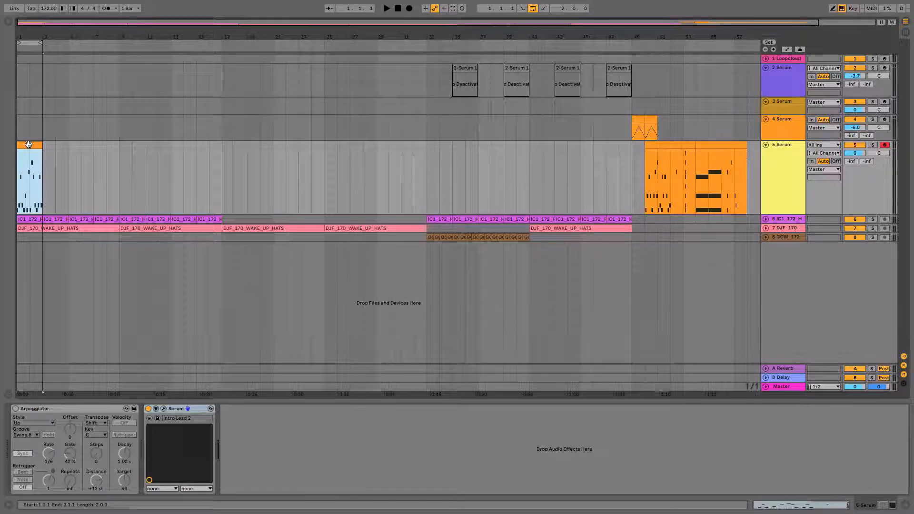
{"action": "key", "text": "ctrl+d"}
{"action": "key", "text": "ctrl+d"}
{"action": "key", "text": "ctrl+d"}
{"action": "key", "text": "ctrl+d"}
{"action": "key", "text": "ctrl+d"}
{"action": "key", "text": "ctrl+d"}
{"action": "key", "text": "ctrl+d"}
{"action": "key", "text": "ctrl+d"}
{"action": "key", "text": "ctrl+d"}
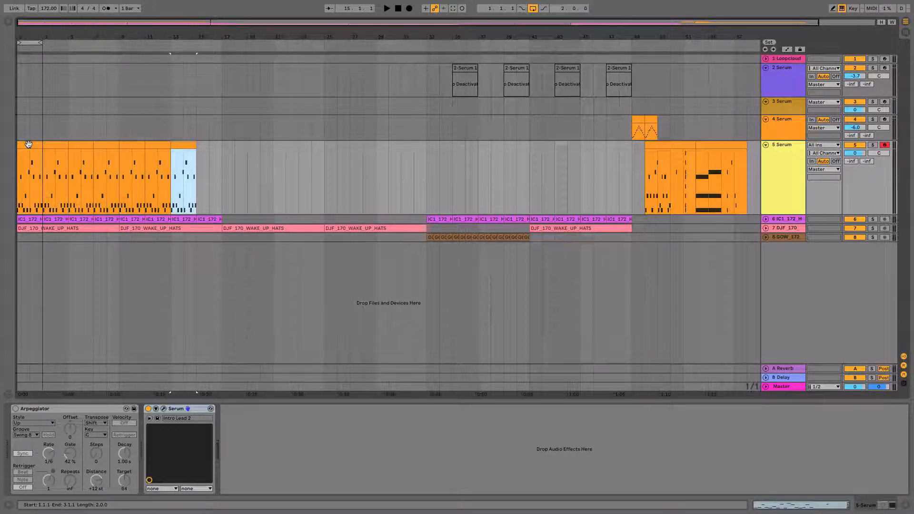
{"action": "key", "text": "ctrl+d"}
{"action": "key", "text": "ctrl+d"}
{"action": "key", "text": "ctrl+d"}
{"action": "key", "text": "ctrl+d"}
{"action": "key", "text": "ctrl+d"}
{"action": "key", "text": "ctrl+d"}
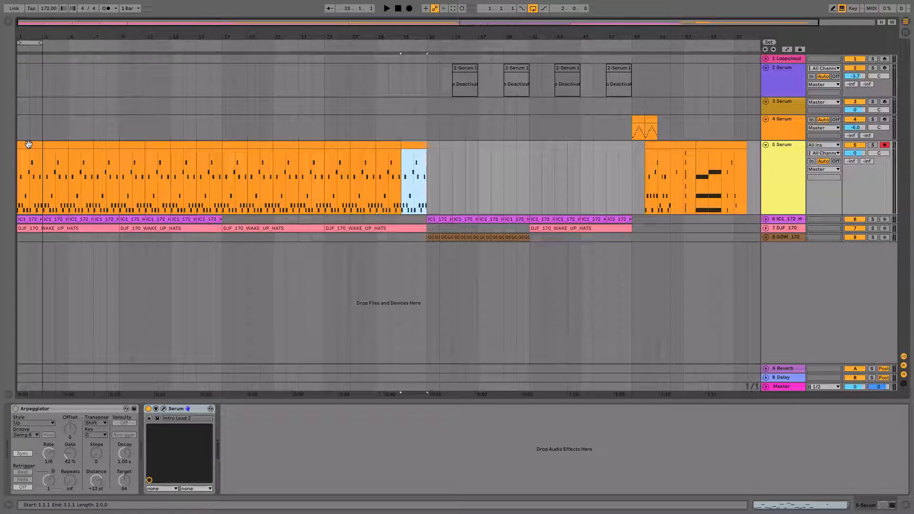
Open Serum on the 5 Serum track and add its filter cutoff to the device's configured parameters
{"action": "left_click_drag", "start_coordinate": [52, 37], "coordinate": [67, 59]}
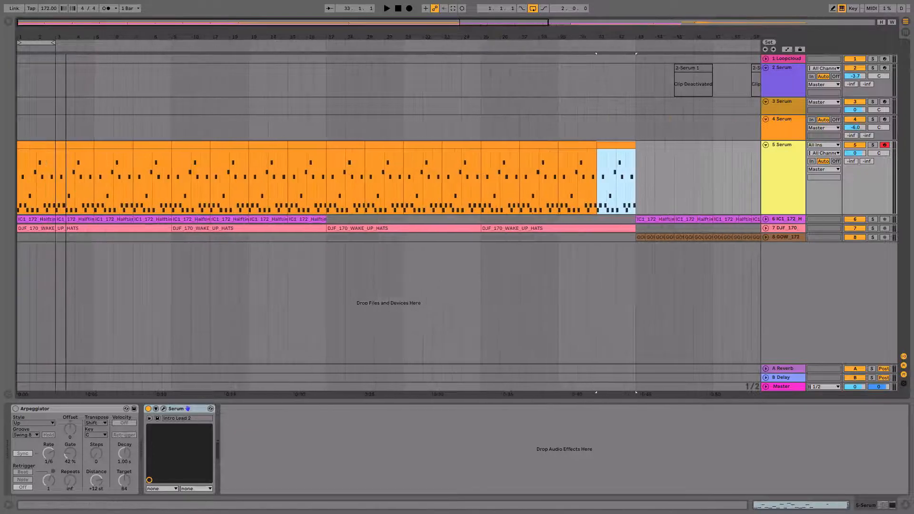
{"action": "left_click", "coordinate": [785, 144]}
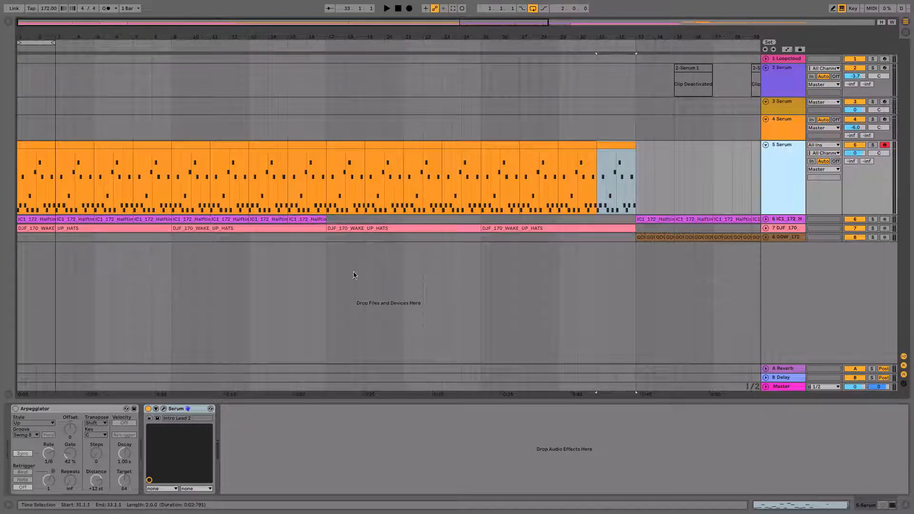
{"action": "left_click", "coordinate": [164, 409]}
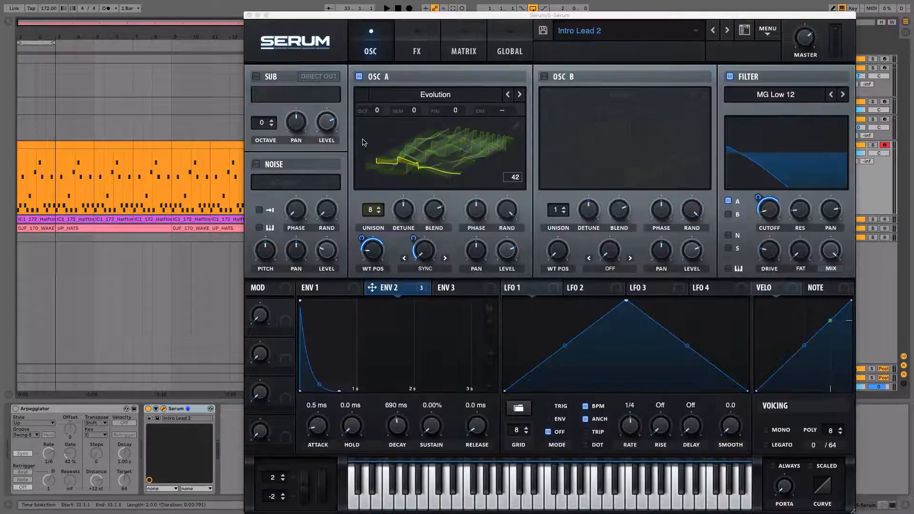
{"action": "left_click_drag", "start_coordinate": [360, 16], "coordinate": [412, 58]}
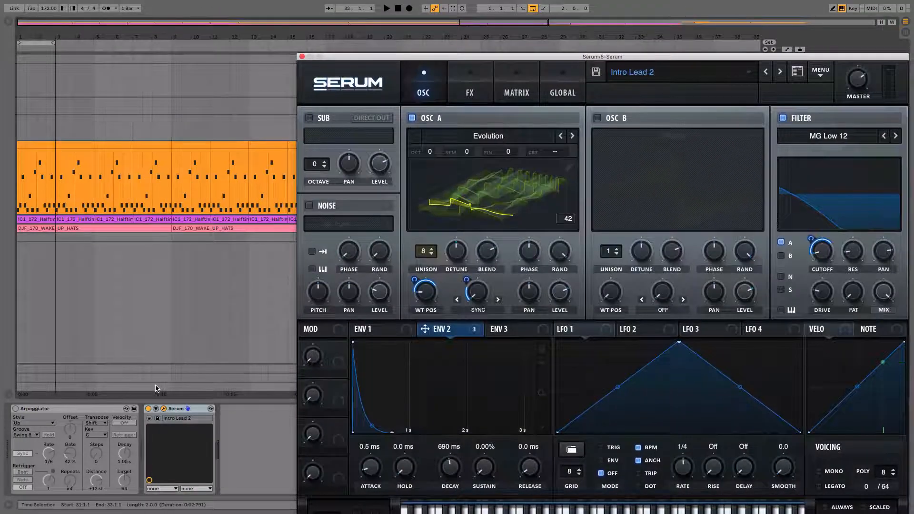
{"action": "left_click", "coordinate": [156, 410]}
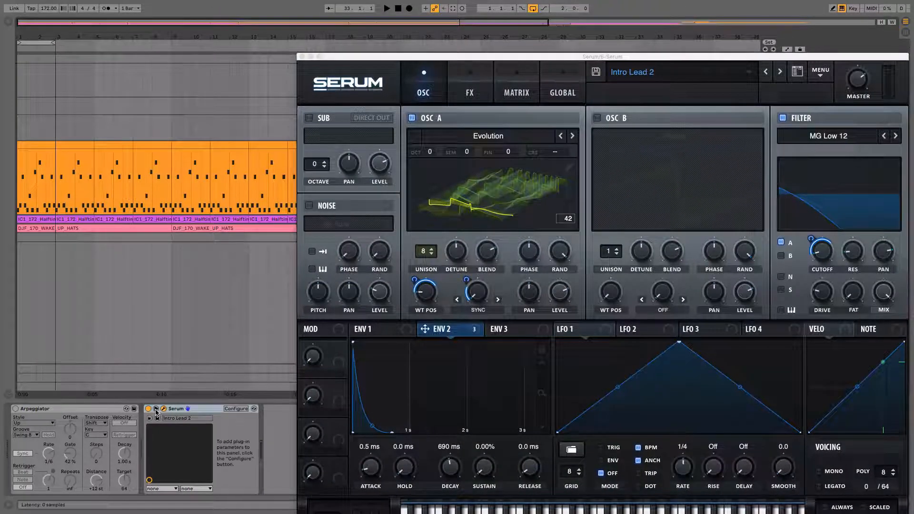
{"action": "left_click", "coordinate": [237, 409]}
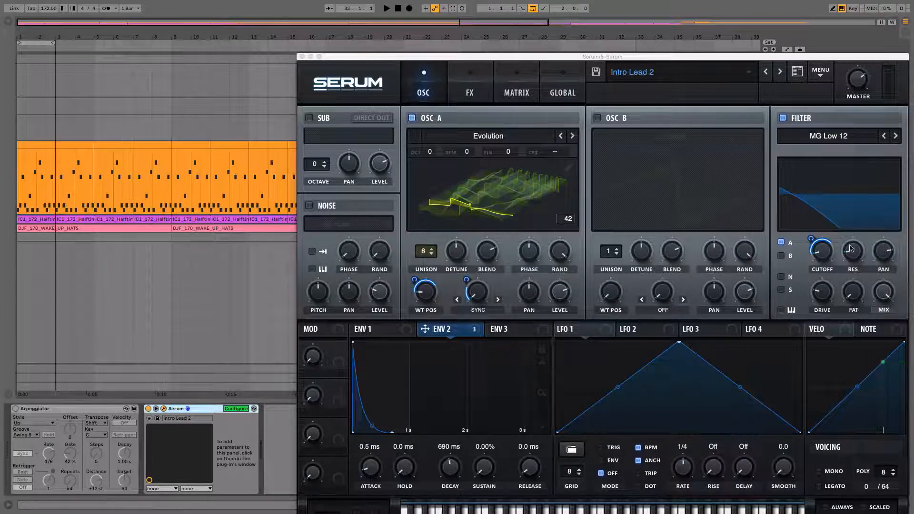
{"action": "left_click", "coordinate": [822, 251]}
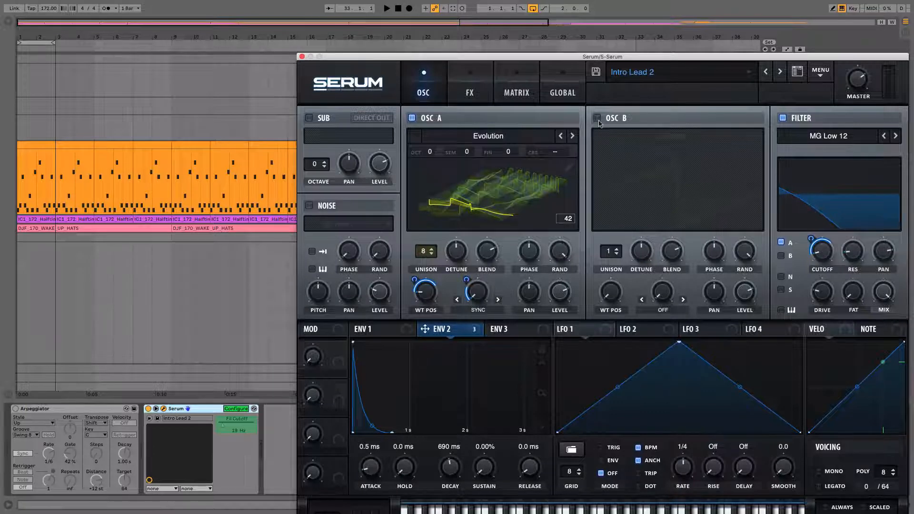
Add the reverb mix to the configured parameters, close the Serum window, and end parameter configuration
{"action": "left_click", "coordinate": [469, 93]}
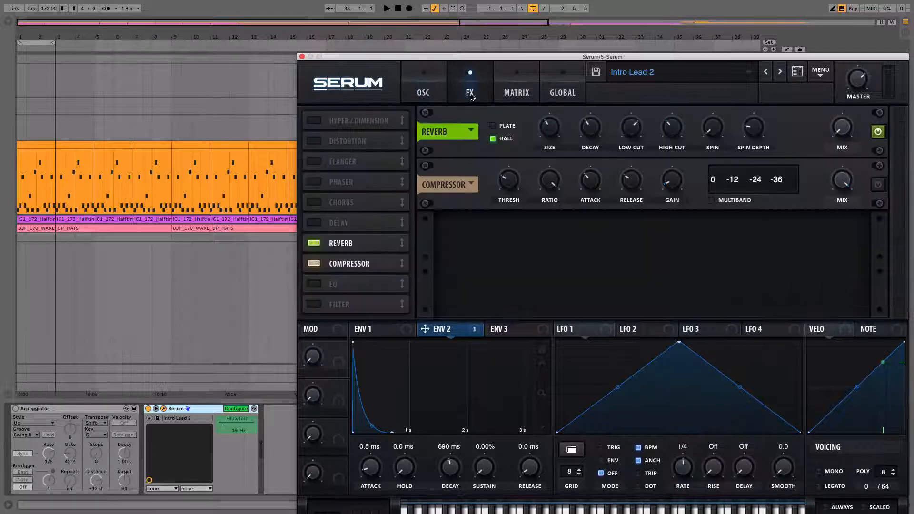
{"action": "left_click", "coordinate": [845, 136]}
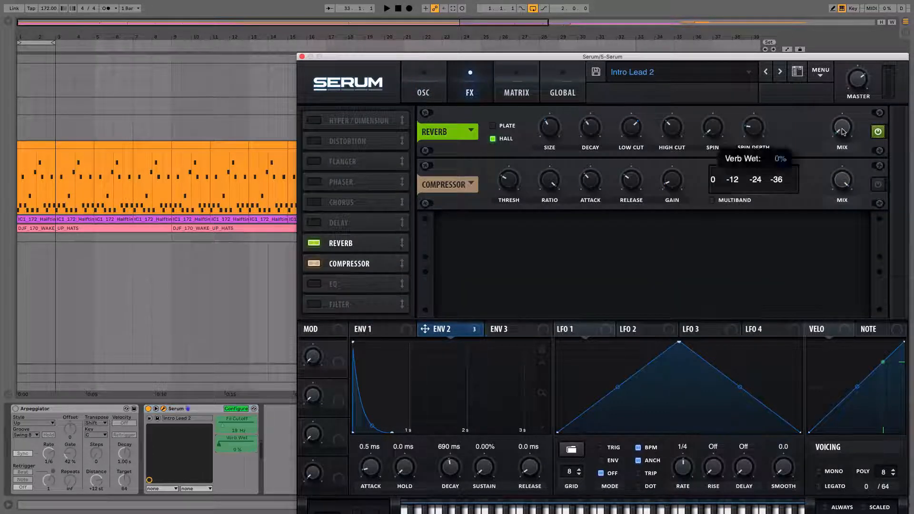
{"action": "left_click", "coordinate": [302, 56]}
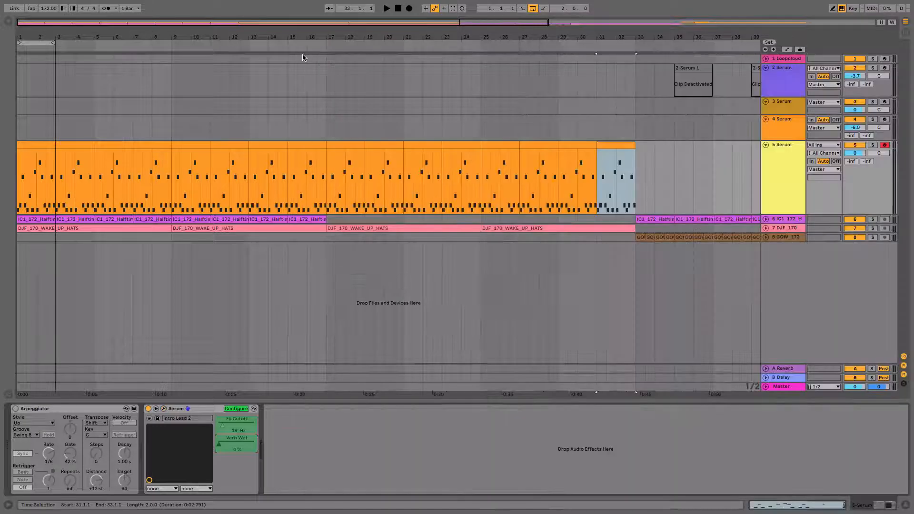
{"action": "left_click", "coordinate": [239, 410]}
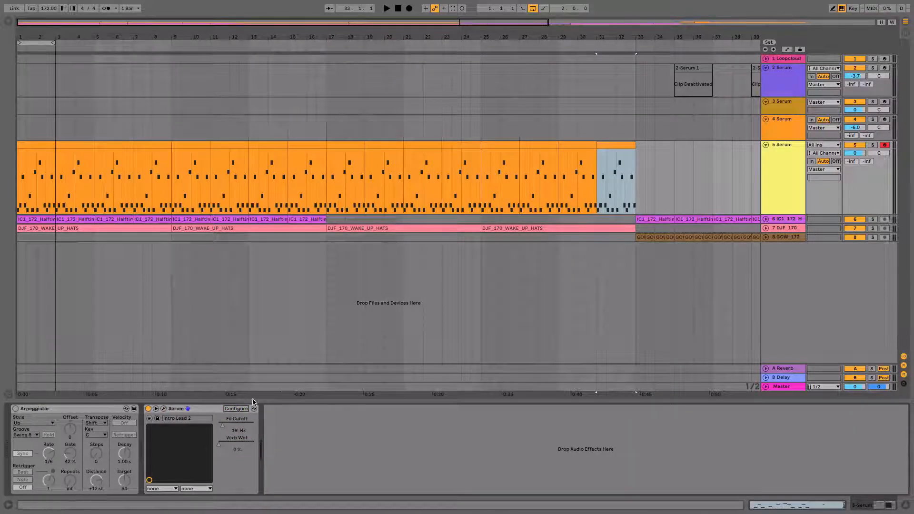
Disable the computer MIDI keyboard and display the Fil Cutoff automation lane on the 5 Serum track
{"action": "left_click", "coordinate": [780, 157]}
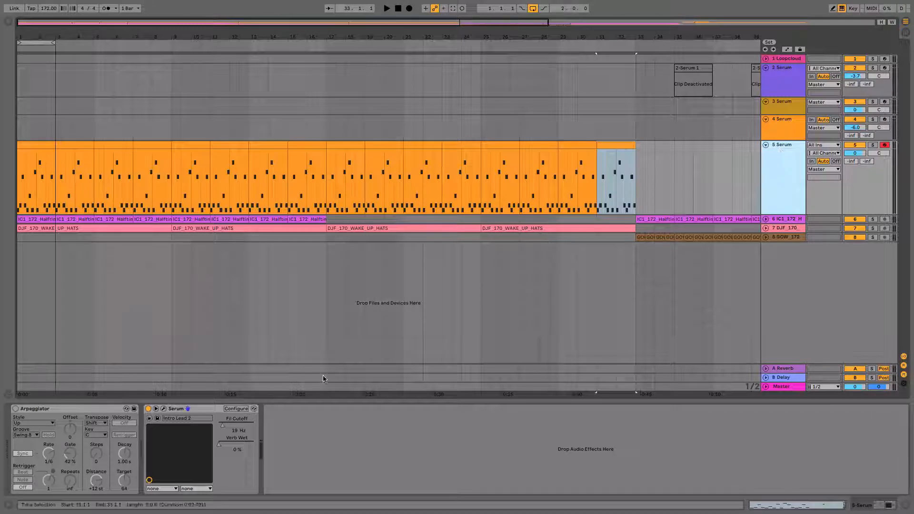
{"action": "left_click", "coordinate": [842, 8]}
{"action": "key", "text": "a"}
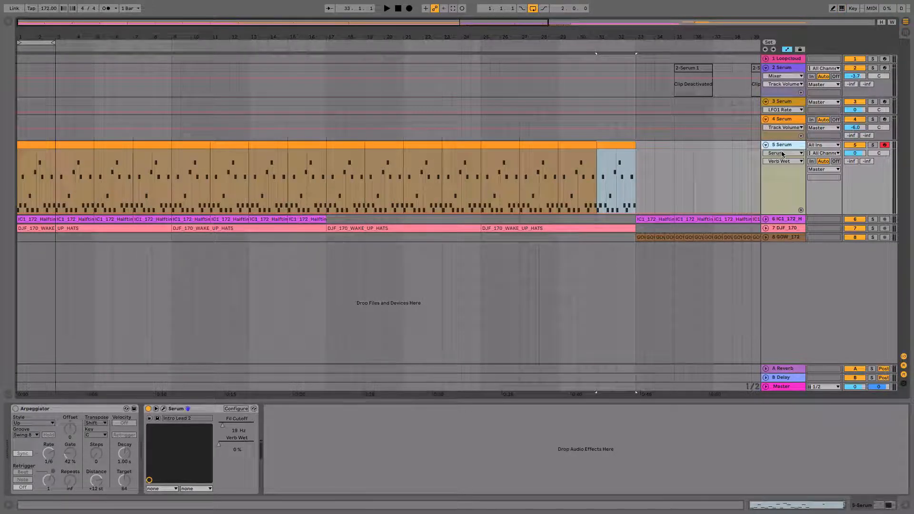
{"action": "left_click_drag", "start_coordinate": [257, 430], "coordinate": [243, 425]}
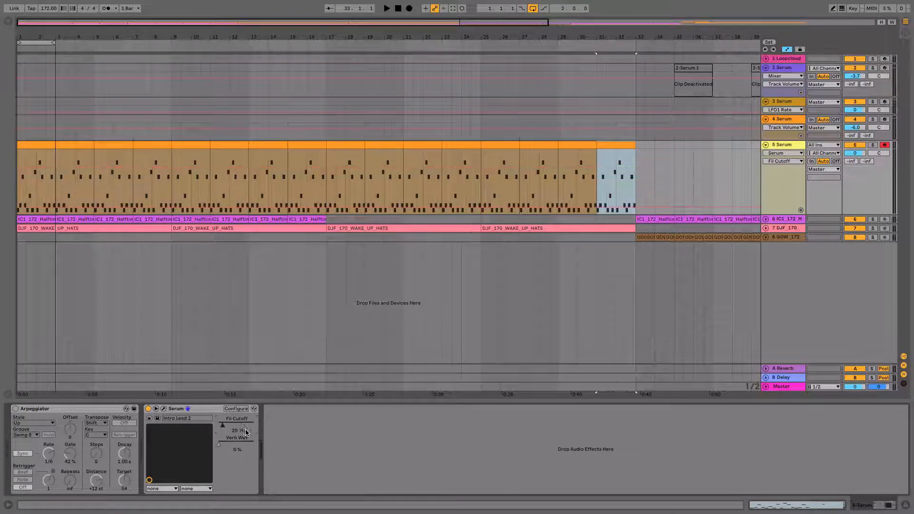
{"action": "left_click", "coordinate": [778, 161]}
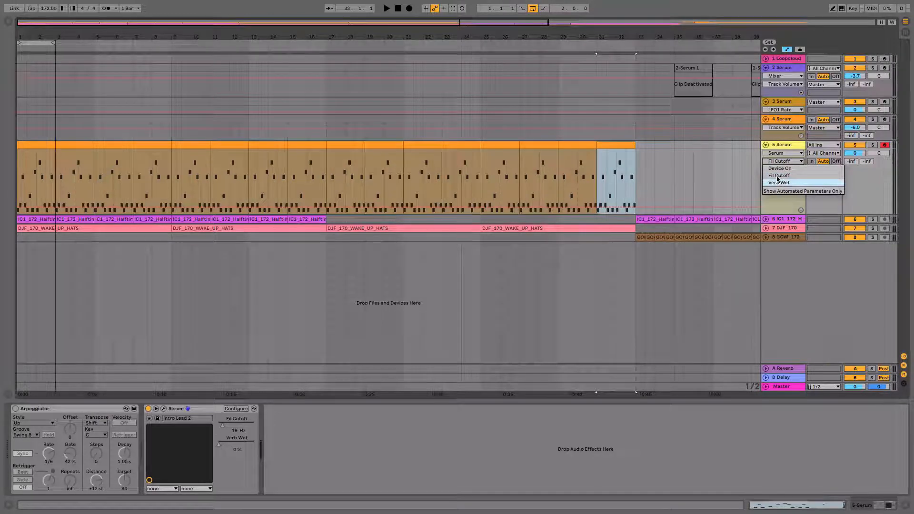
{"action": "left_click", "coordinate": [779, 177]}
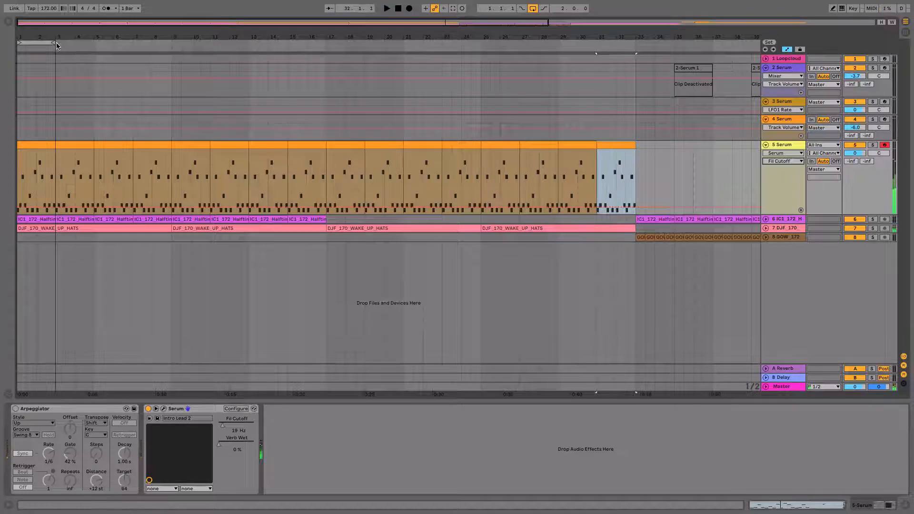
Extend the arrangement loop to 32 bars, set a low Fil Cutoff automation point at bar 1, and start playback
{"action": "left_click_drag", "start_coordinate": [53, 43], "coordinate": [636, 43]}
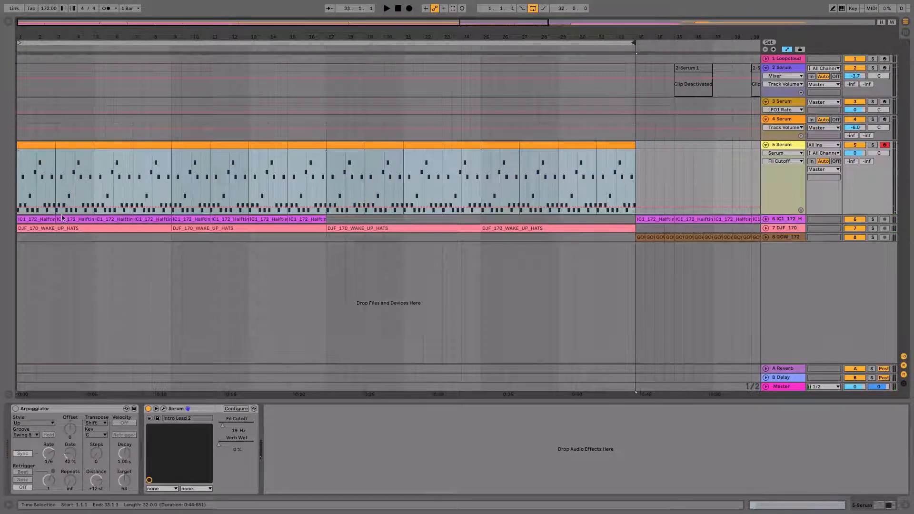
{"action": "left_click", "coordinate": [19, 209]}
{"action": "key", "text": "space"}
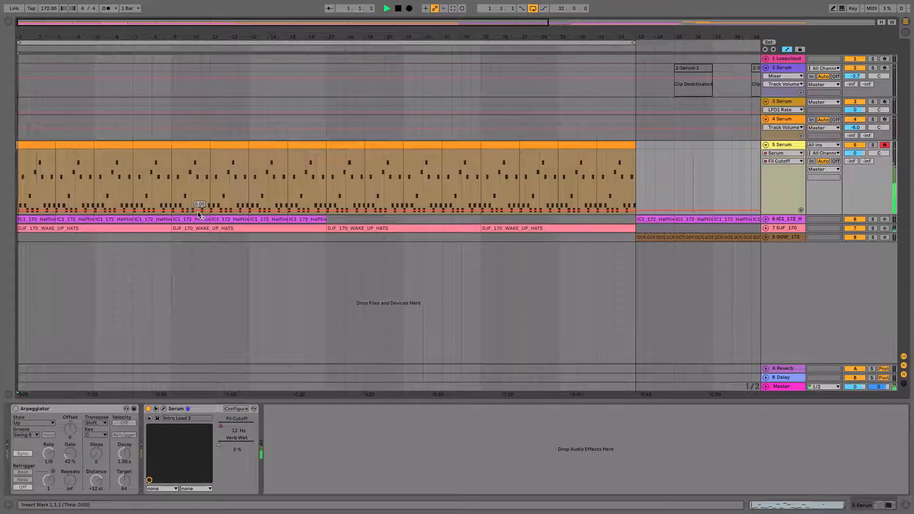
Shape the Fil Cutoff automation into a gradual rise from bar 1 to bar 33 while auditioning it
{"action": "left_click_drag", "start_coordinate": [204, 202], "coordinate": [220, 189]}
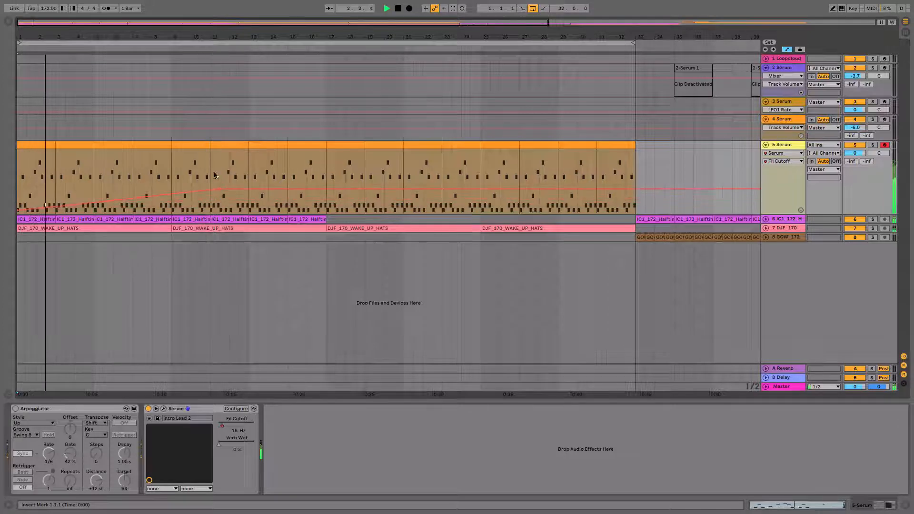
{"action": "left_click", "coordinate": [211, 197]}
{"action": "key", "text": "space"}
{"action": "key", "text": "space"}
{"action": "left_click_drag", "start_coordinate": [209, 203], "coordinate": [635, 181]}
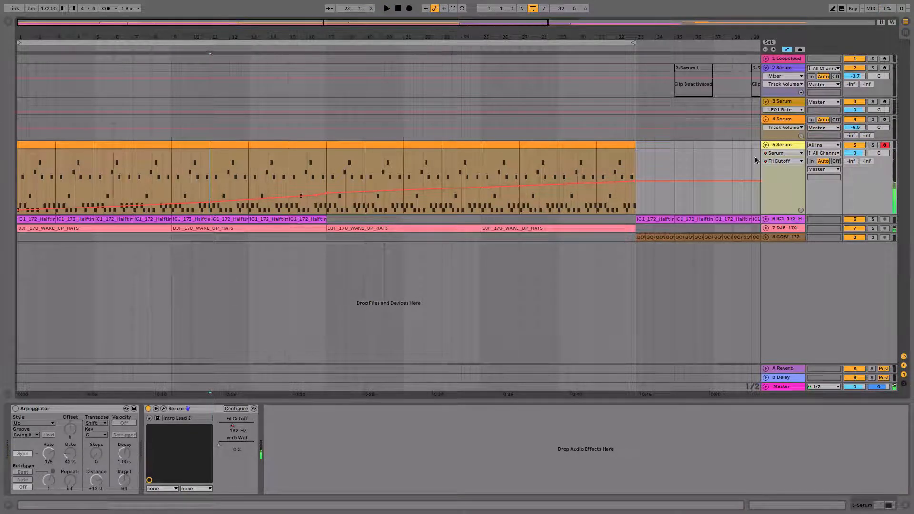
Open Serum's modulation matrix and add the Env 2 to Fil Cutoff amount to the device's configured parameters
{"action": "left_click", "coordinate": [164, 409]}
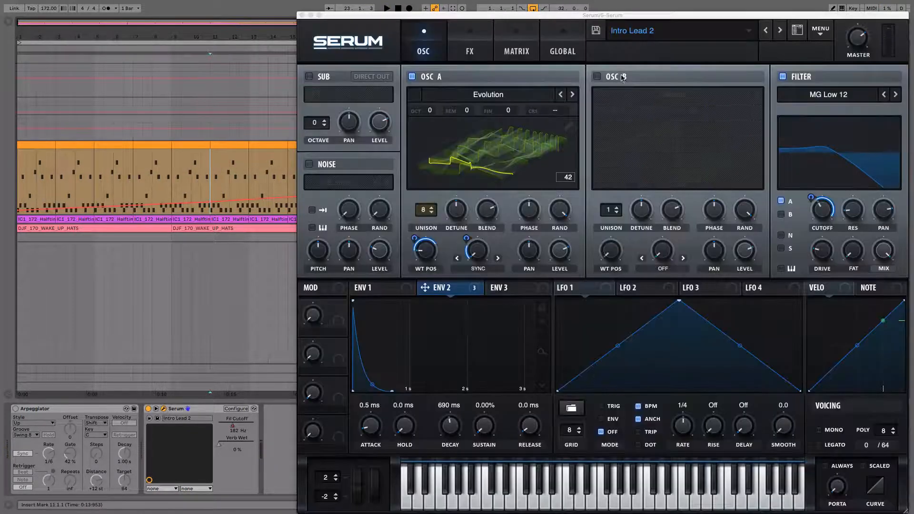
{"action": "left_click_drag", "start_coordinate": [686, 17], "coordinate": [507, 5]}
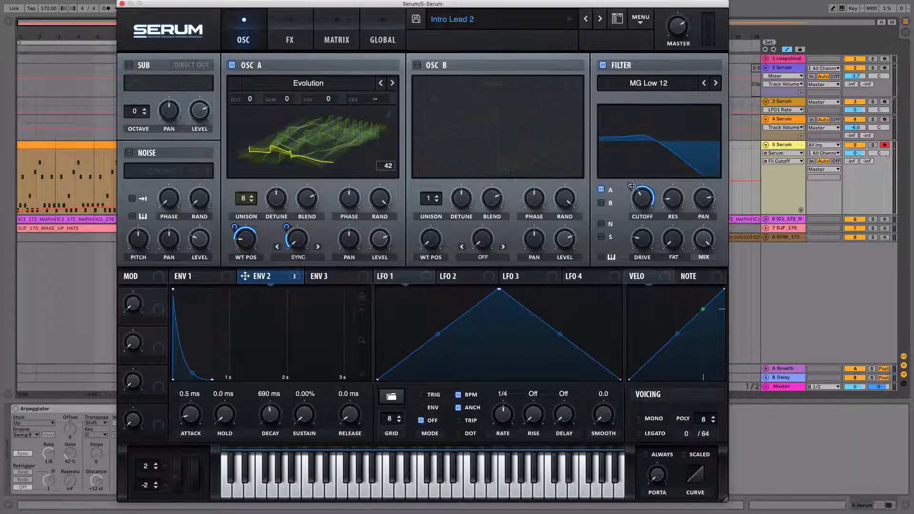
{"action": "left_click", "coordinate": [337, 41]}
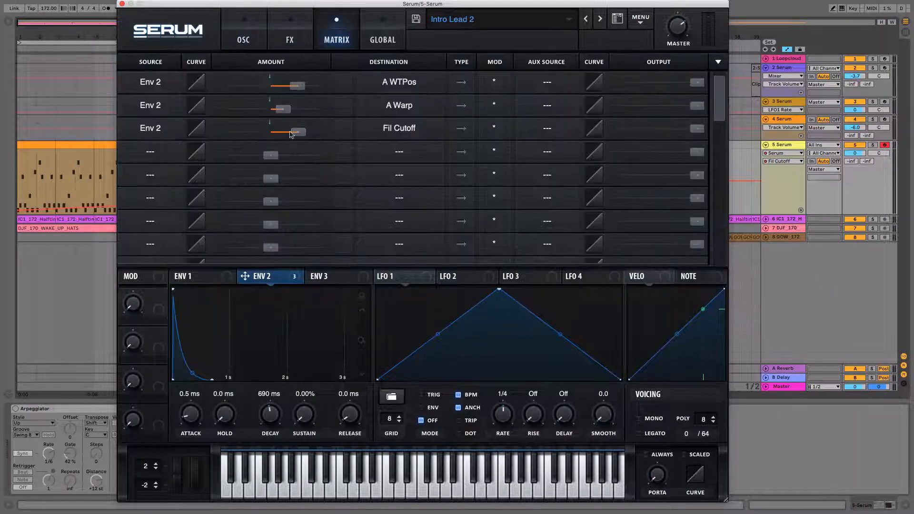
{"action": "left_click_drag", "start_coordinate": [249, 3], "coordinate": [448, 4]}
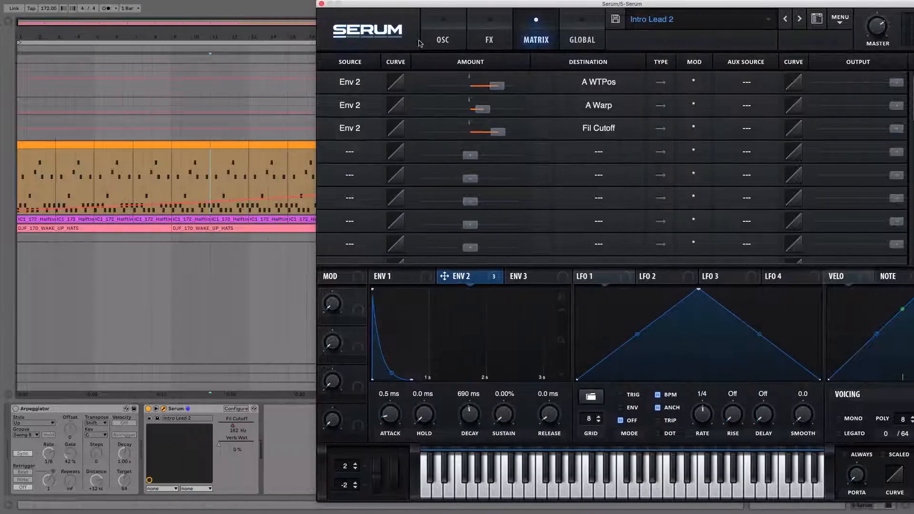
{"action": "left_click", "coordinate": [231, 409]}
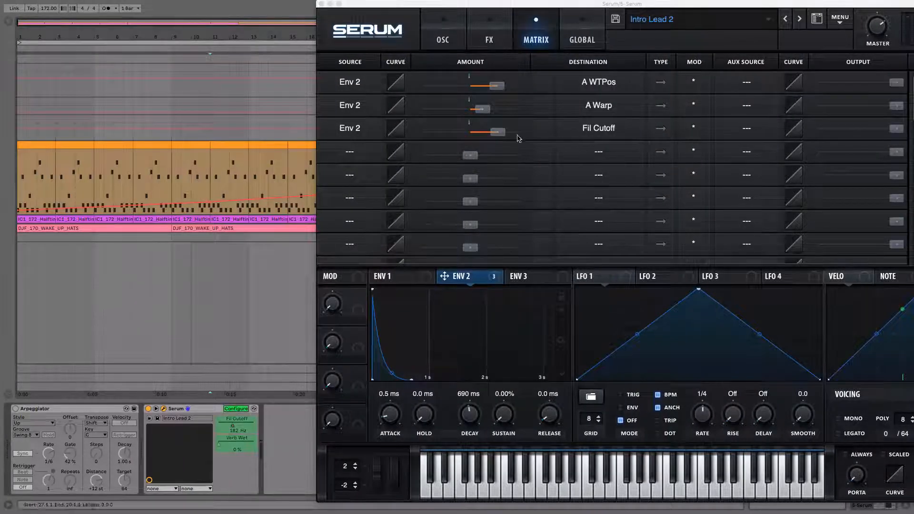
{"action": "left_click", "coordinate": [499, 134]}
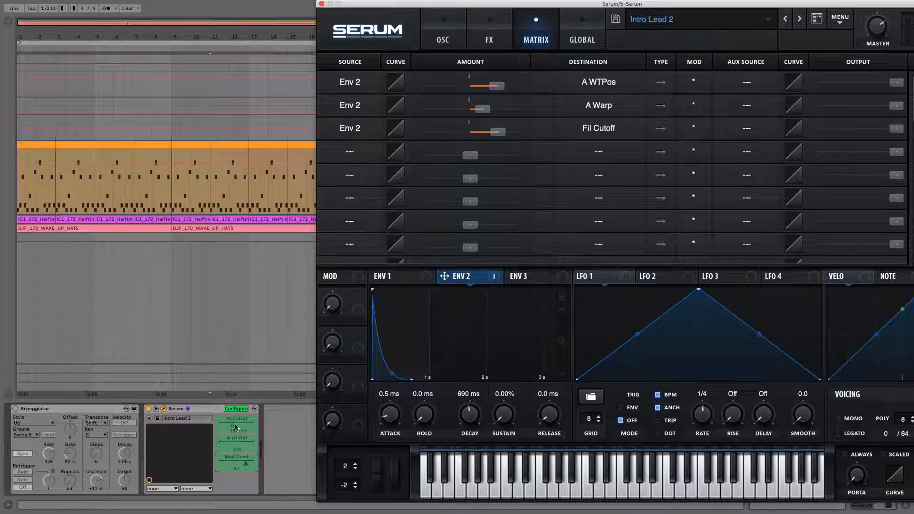
Finish configuring the device parameters, move the Serum window aside, and set the Mod 3 amt automation level to about 0.72
{"action": "left_click", "coordinate": [236, 408]}
{"action": "left_click_drag", "start_coordinate": [387, 4], "coordinate": [531, 397]}
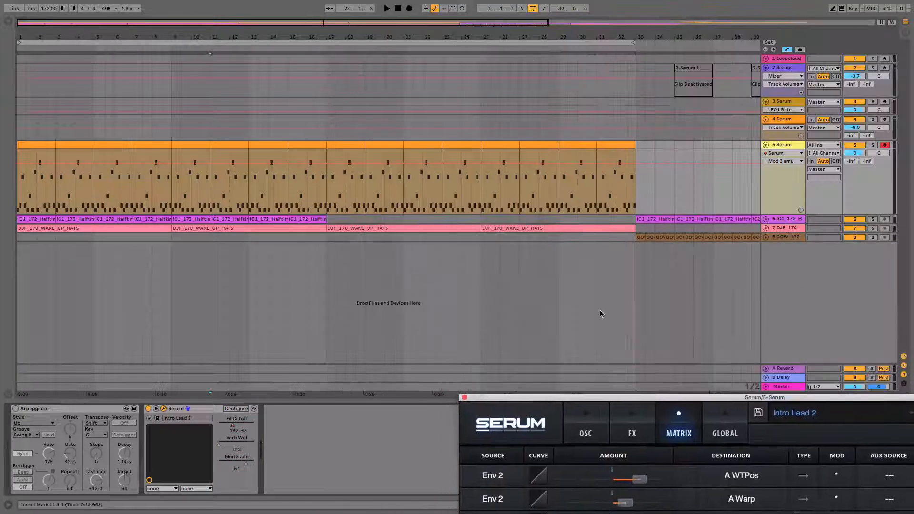
{"action": "key", "text": "space"}
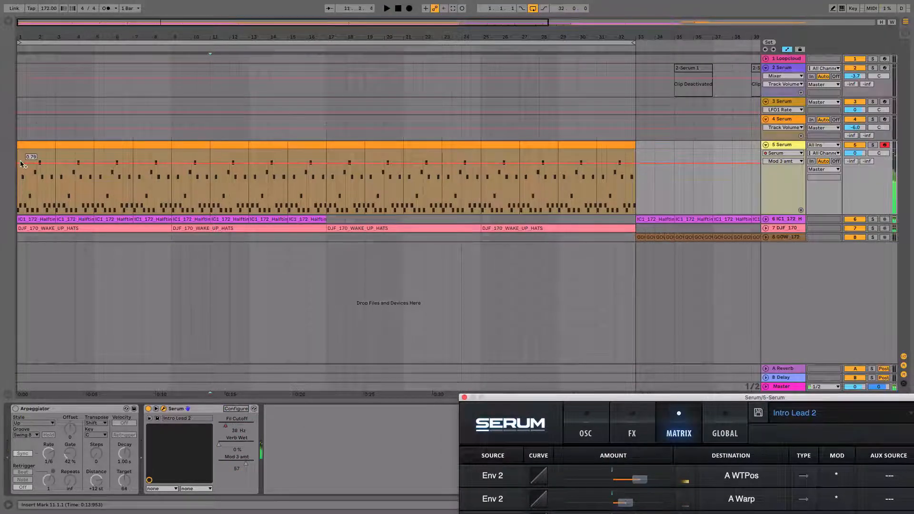
{"action": "left_click_drag", "start_coordinate": [21, 164], "coordinate": [23, 177]}
{"action": "left_click", "coordinate": [39, 152]}
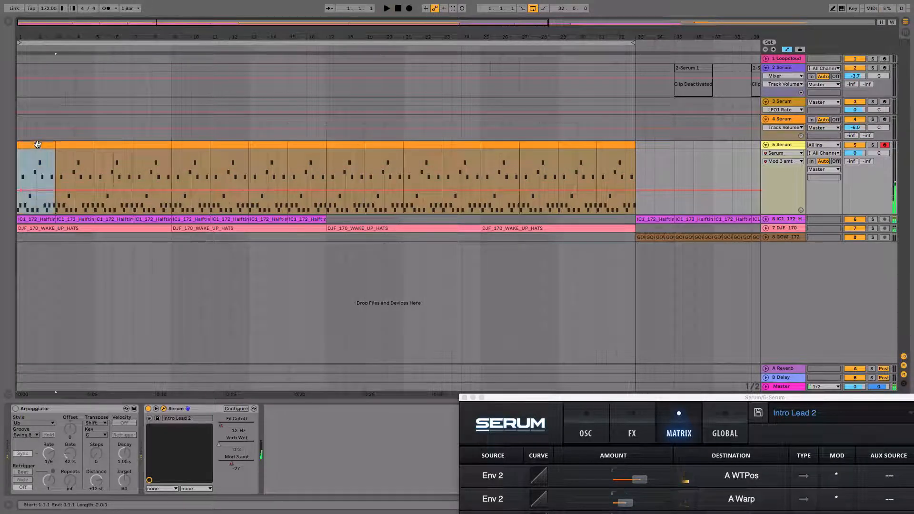
{"action": "left_click_drag", "start_coordinate": [22, 176], "coordinate": [22, 167]}
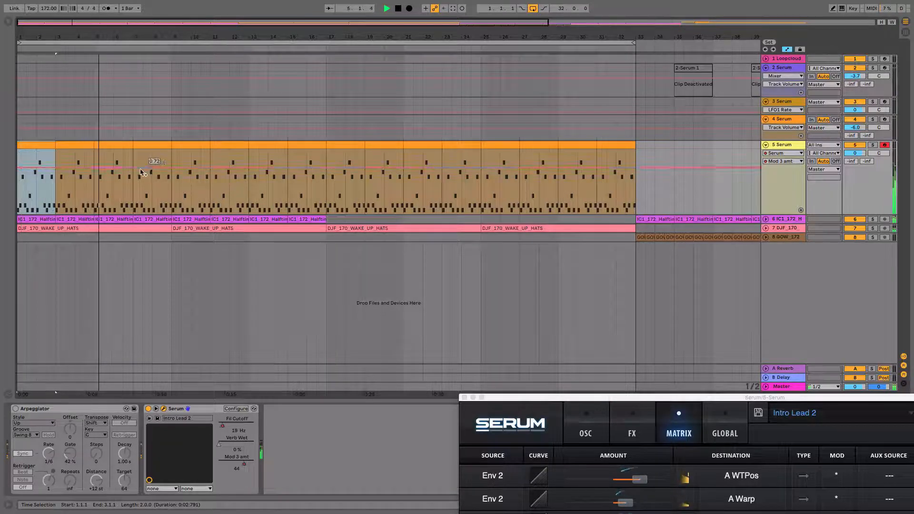
Shape the Mod 3 amt automation into a gradual rise to 1.00 near bar 29, falling off toward bar 33
{"action": "left_click_drag", "start_coordinate": [138, 168], "coordinate": [172, 165]}
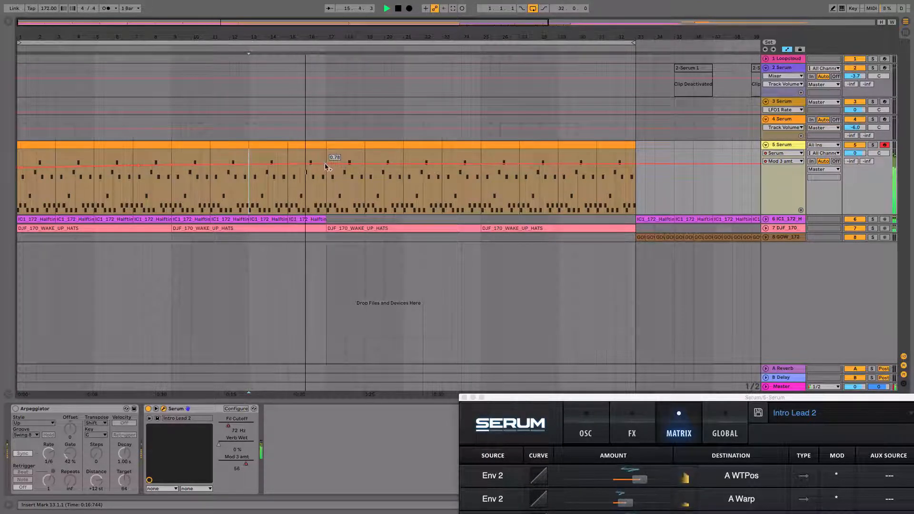
{"action": "left_click_drag", "start_coordinate": [325, 164], "coordinate": [326, 161]}
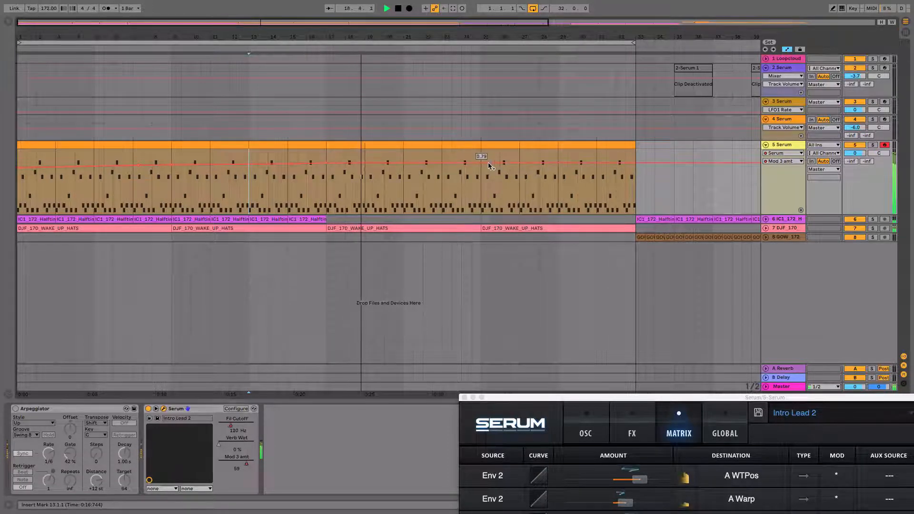
{"action": "left_click_drag", "start_coordinate": [481, 163], "coordinate": [481, 154]}
{"action": "left_click_drag", "start_coordinate": [561, 155], "coordinate": [561, 150]}
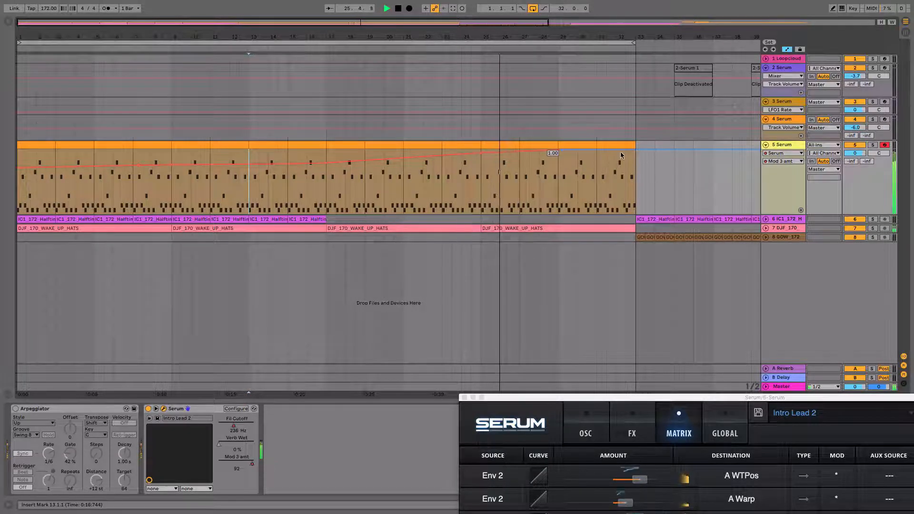
{"action": "left_click_drag", "start_coordinate": [635, 151], "coordinate": [624, 185]}
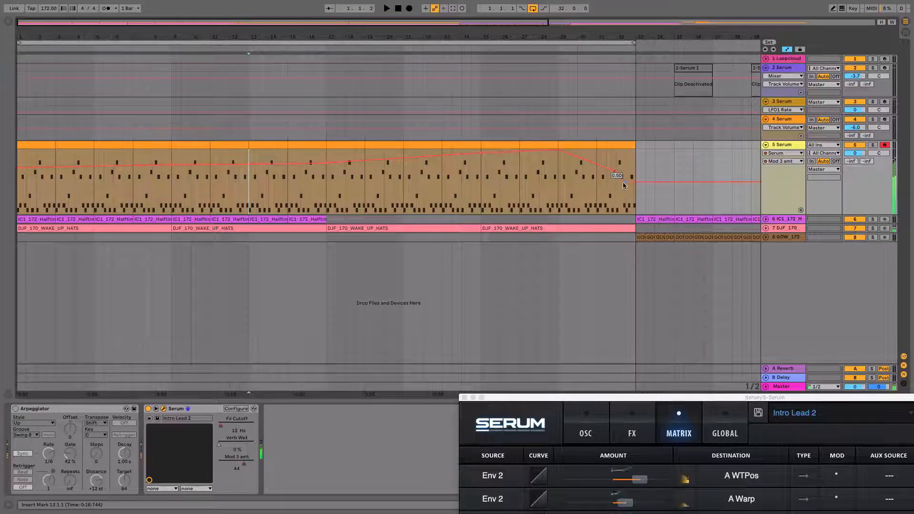
Display the Verb Wet automation lane on the 5 Serum track and start playback
{"action": "left_click_drag", "start_coordinate": [471, 33], "coordinate": [295, 28]}
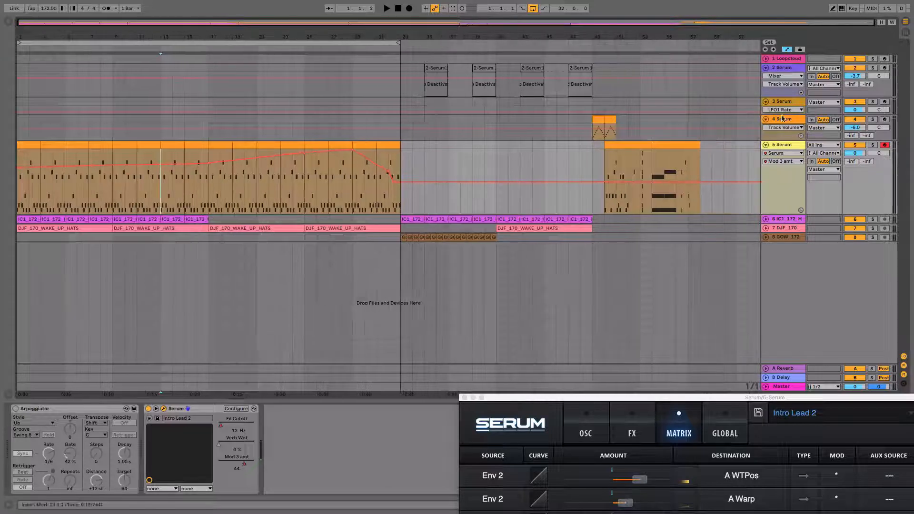
{"action": "left_click", "coordinate": [783, 161]}
{"action": "left_click", "coordinate": [781, 181]}
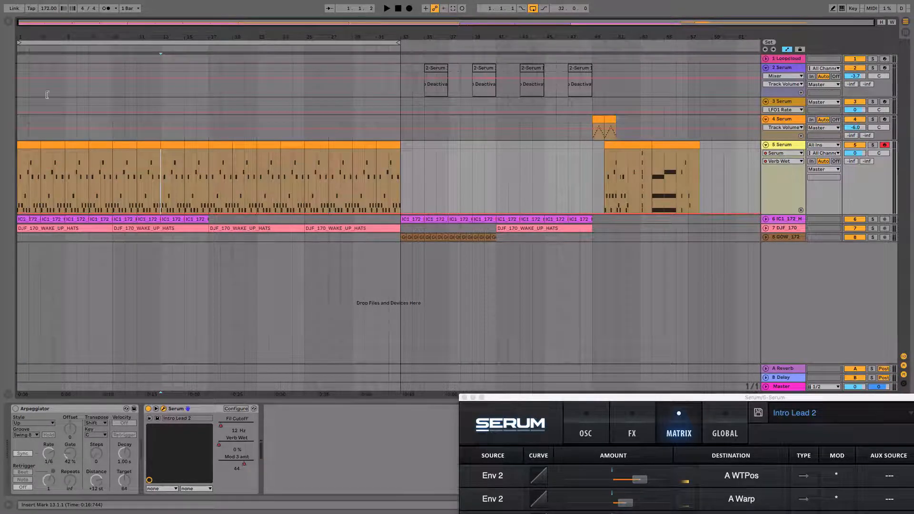
{"action": "key", "text": "space"}
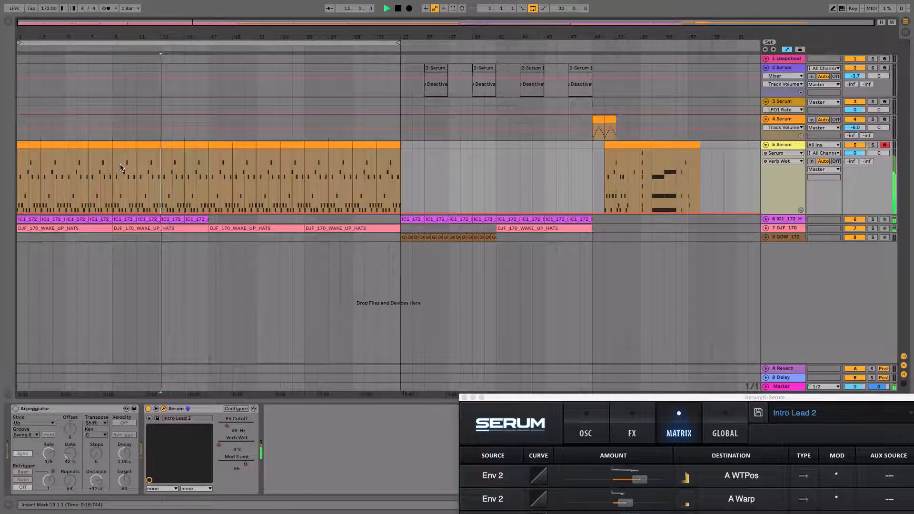
Shape the Verb Wet automation to climb from bar 1 to about 0.70 near bar 31, drop toward bar 33, and audition it
{"action": "mouse_move", "coordinate": [205, 215]}
{"action": "left_mouse_down"}
{"action": "mouse_move", "coordinate": [169, 195]}
{"action": "mouse_move", "coordinate": [209, 183]}
{"action": "left_mouse_up"}
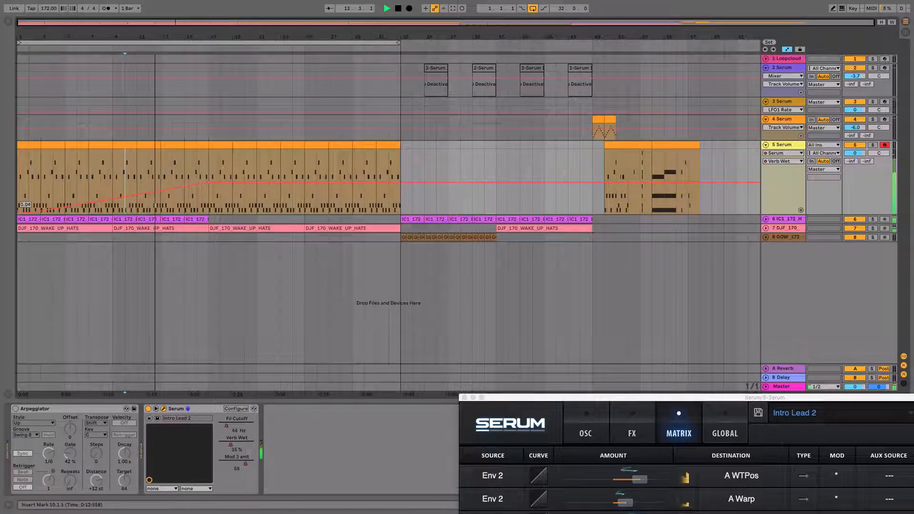
{"action": "left_click_drag", "start_coordinate": [24, 214], "coordinate": [25, 208]}
{"action": "left_click_drag", "start_coordinate": [209, 183], "coordinate": [401, 208]}
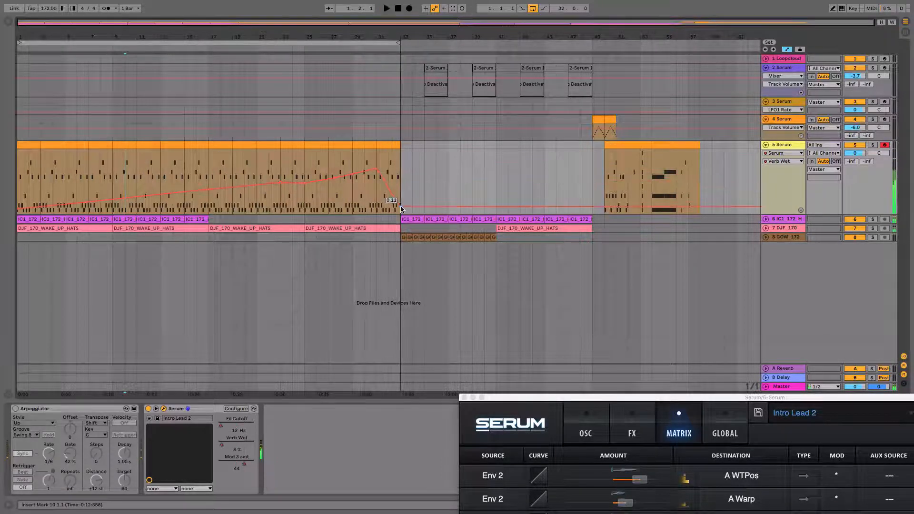
{"action": "left_click", "coordinate": [388, 162]}
{"action": "key", "text": "space"}
{"action": "key", "text": "space"}
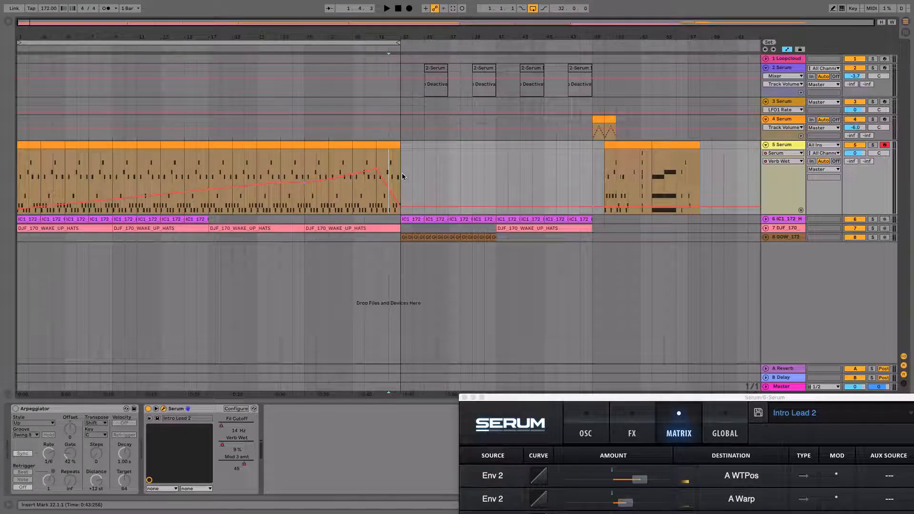
Close the Intro Lead 2 plugin window and open the Evolving Pad Serum on the 4 Serum track
{"action": "left_click_drag", "start_coordinate": [566, 397], "coordinate": [389, 358]}
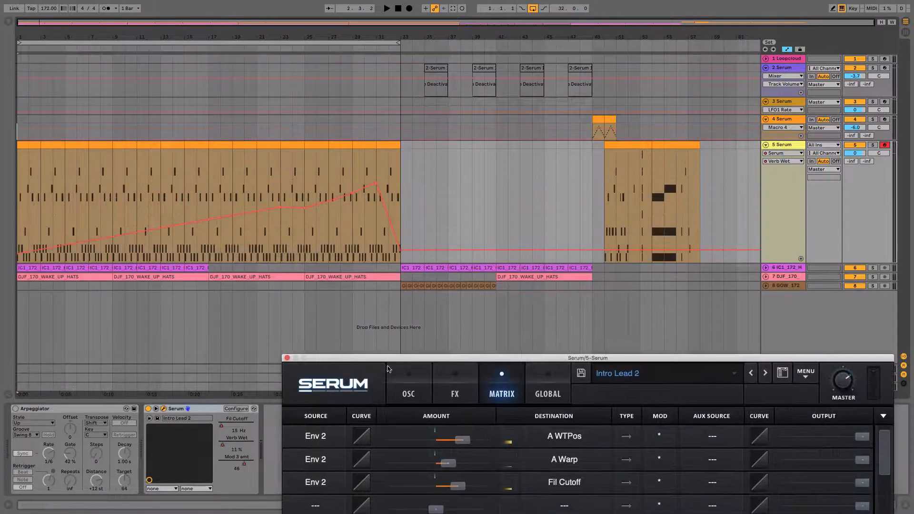
{"action": "left_click", "coordinate": [287, 359]}
{"action": "left_click", "coordinate": [790, 119]}
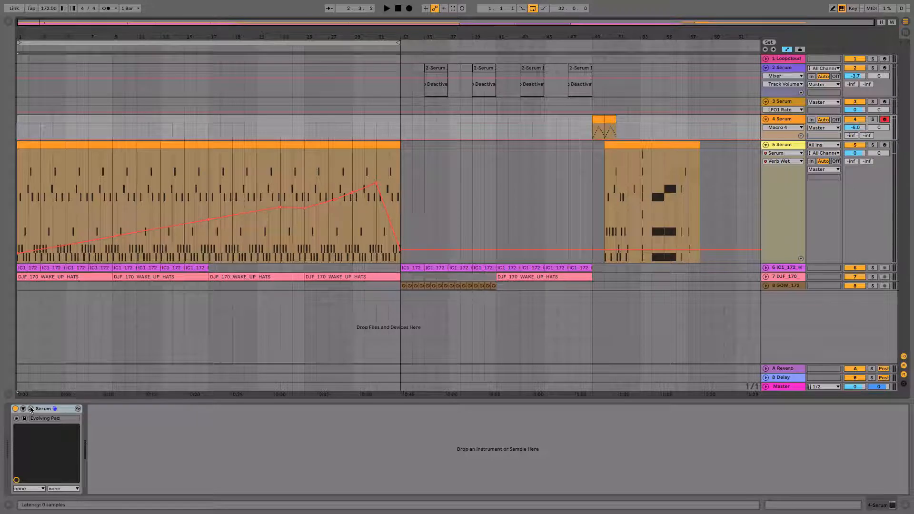
{"action": "key", "text": "super+alt+p"}
{"action": "left_click_drag", "start_coordinate": [397, 79], "coordinate": [562, 118]}
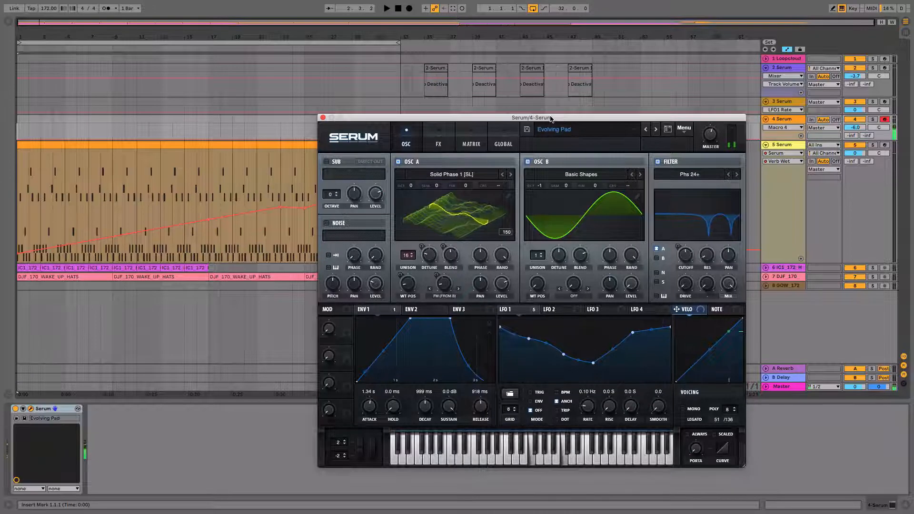
{"action": "left_click_drag", "start_coordinate": [534, 119], "coordinate": [559, 224]}
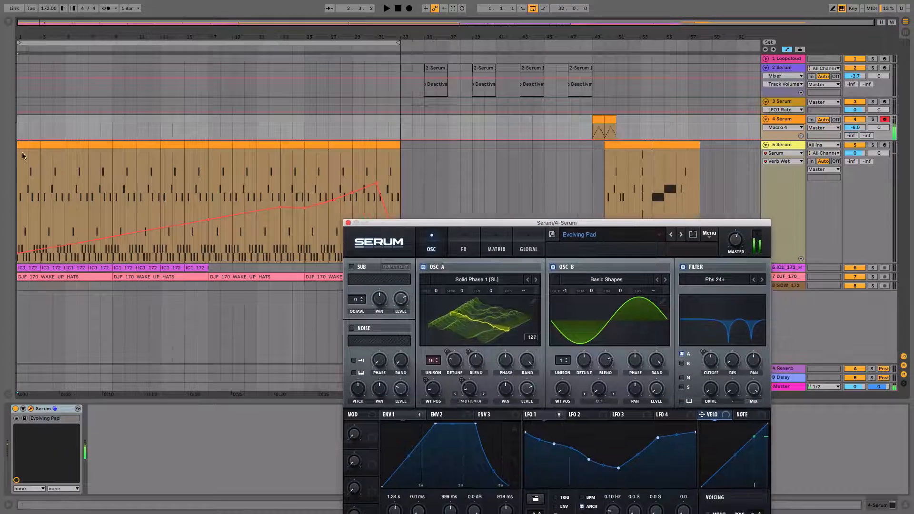
Insert a one-bar MIDI clip at bar 1 of the 4 Serum track and extend it to bar 17
{"action": "key", "text": "super+shift+m"}
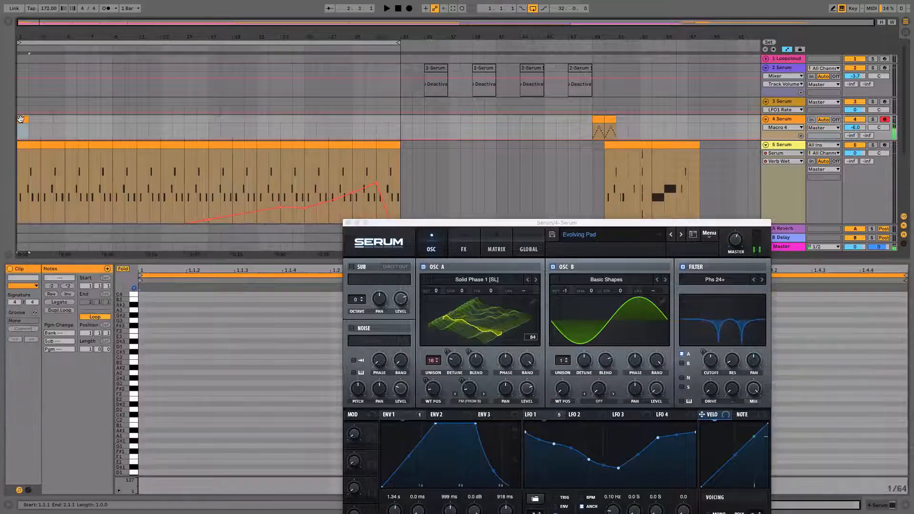
{"action": "left_click_drag", "start_coordinate": [26, 118], "coordinate": [210, 122]}
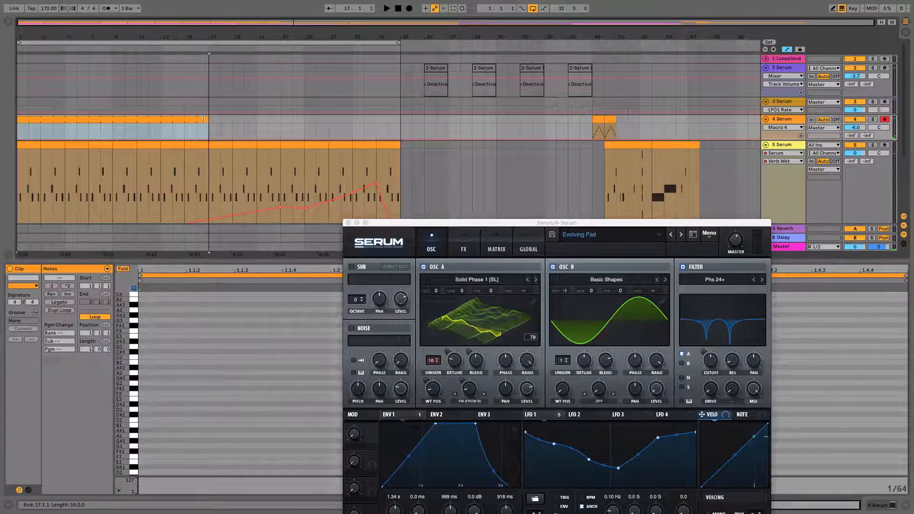
{"action": "scroll", "coordinate": [211, 119], "scroll_direction": "down", "scroll_amount": 4}
{"action": "scroll", "coordinate": [211, 118], "scroll_direction": "up", "scroll_amount": 4}
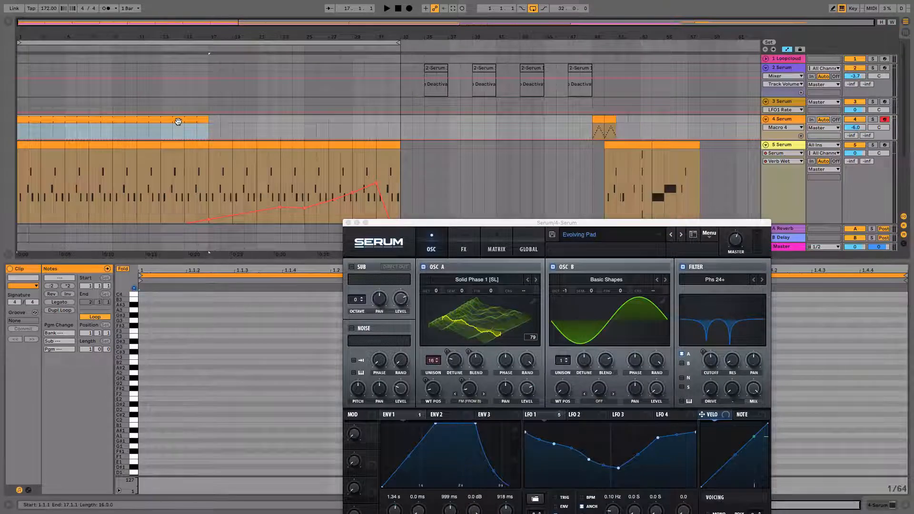
Move the Serum window out of the way and add F3 and C4 notes at the start of the pad clip
{"action": "left_click_drag", "start_coordinate": [416, 224], "coordinate": [446, 492]}
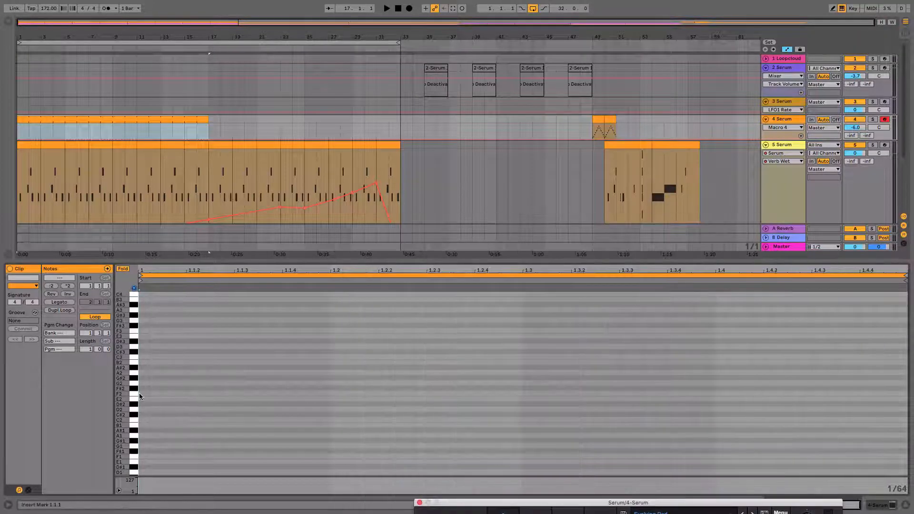
{"action": "double_click", "coordinate": [141, 331]}
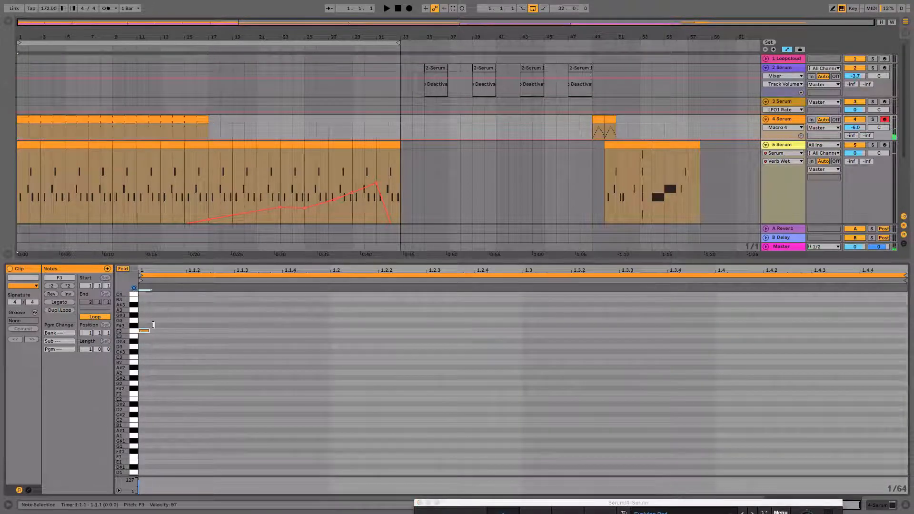
{"action": "scroll", "coordinate": [148, 295], "scroll_direction": "up", "scroll_amount": 3}
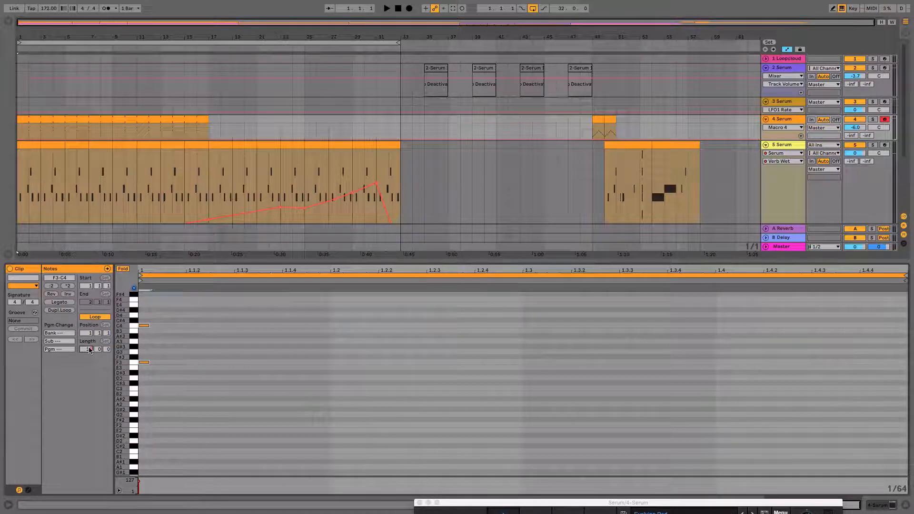
Set the pad clip's loop length to 16 bars and fit the whole clip in the note editor
{"action": "key", "text": "Return"}
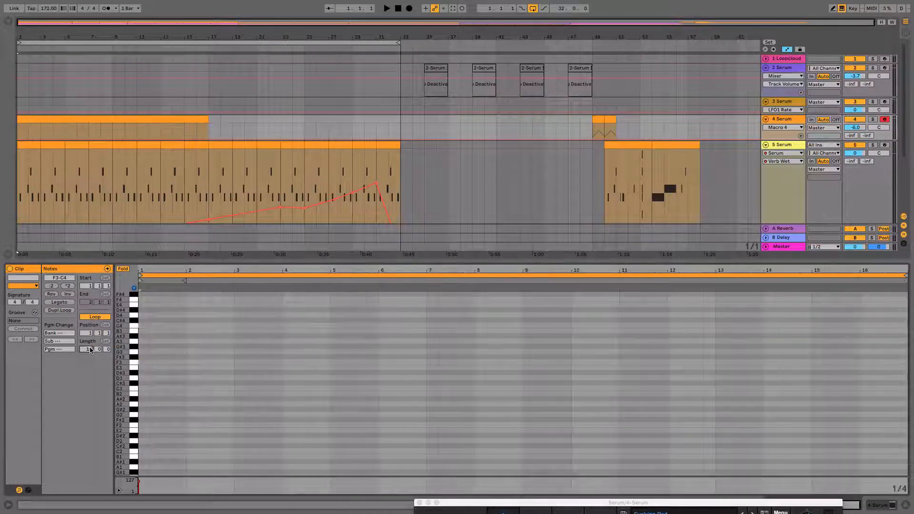
{"action": "left_click_drag", "start_coordinate": [170, 267], "coordinate": [170, 271]}
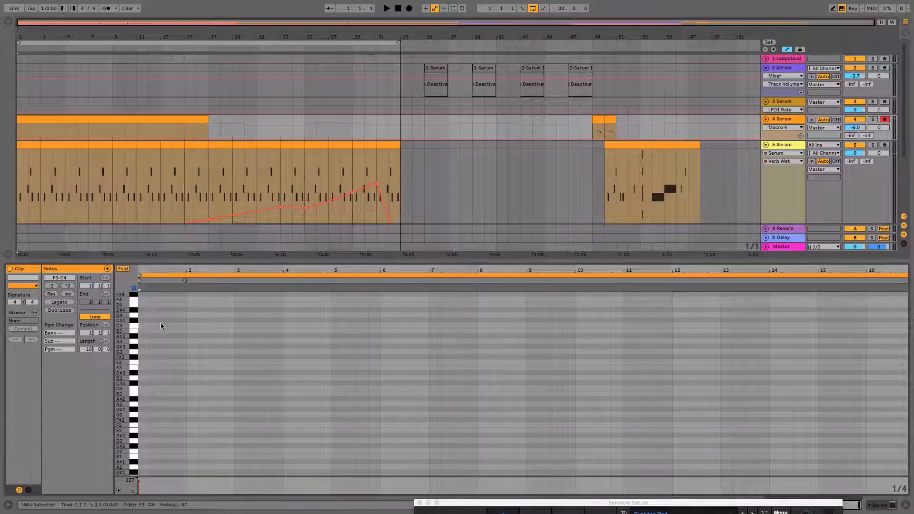
{"action": "left_click", "coordinate": [89, 122]}
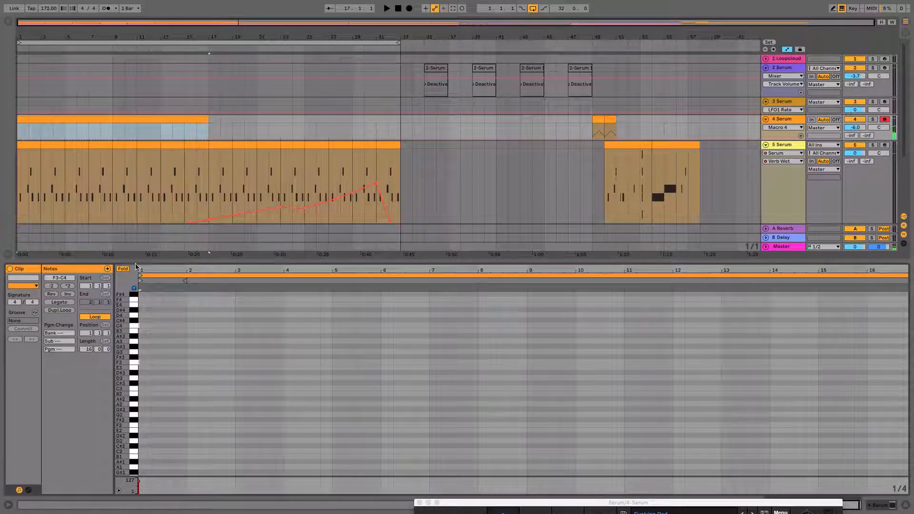
{"action": "left_click_drag", "start_coordinate": [144, 267], "coordinate": [774, 341]}
{"action": "left_click_drag", "start_coordinate": [582, 271], "coordinate": [581, 248]}
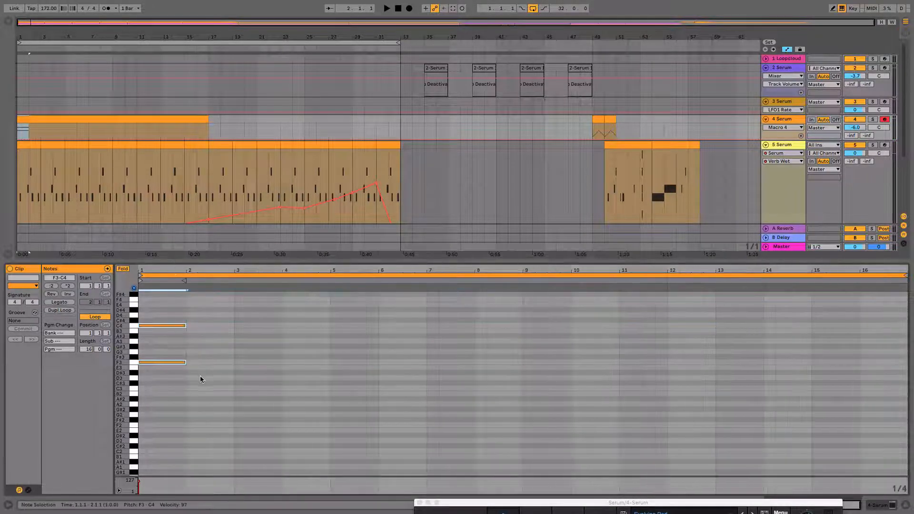
Lengthen the F3 and C4 notes to span the full 16 bars and start playback
{"action": "left_click_drag", "start_coordinate": [184, 323], "coordinate": [873, 381]}
{"action": "left_click", "coordinate": [903, 378]}
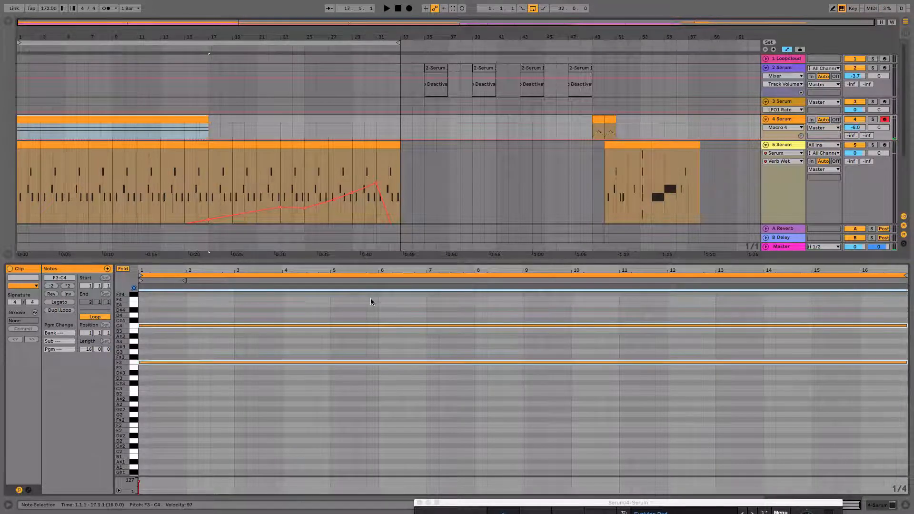
{"action": "key", "text": "space"}
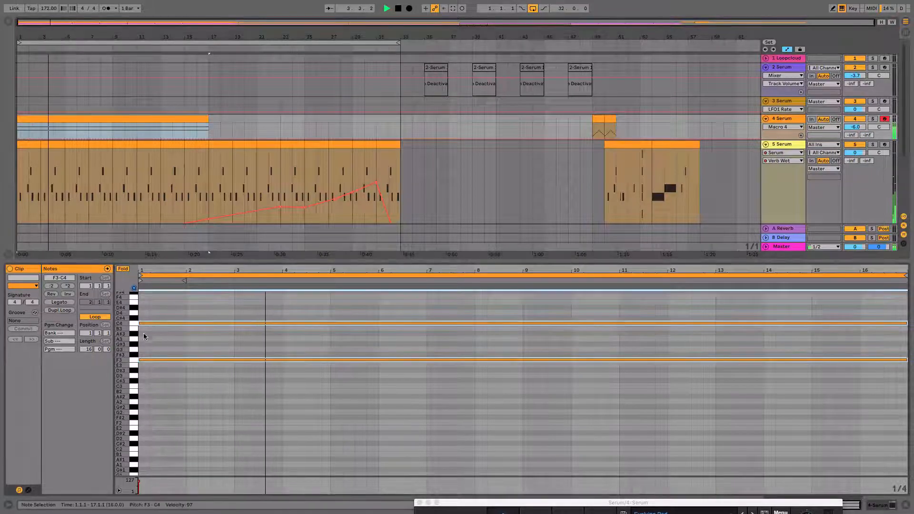
Enlarge the 4 Serum track and duplicate its 16-bar pad clip so it fills bars 17 to 33
{"action": "scroll", "coordinate": [157, 248], "scroll_direction": "up", "scroll_amount": 1}
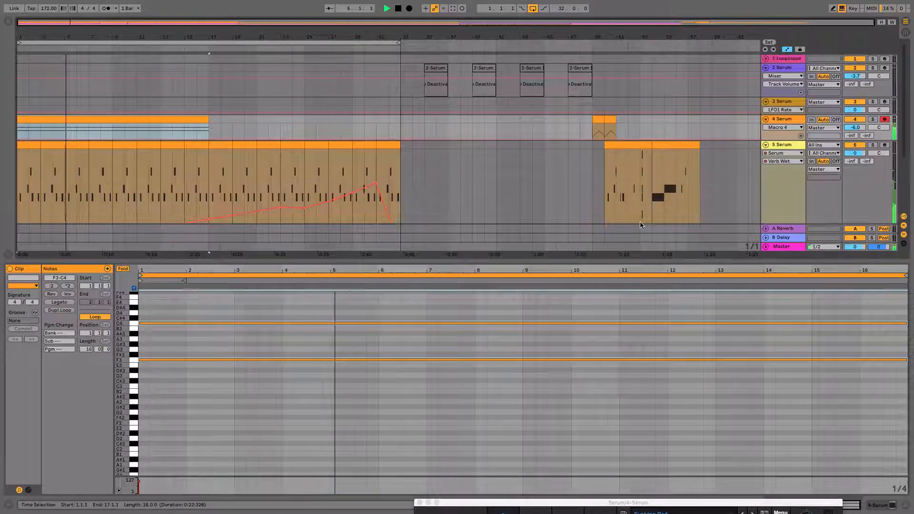
{"action": "left_click_drag", "start_coordinate": [788, 137], "coordinate": [788, 170]}
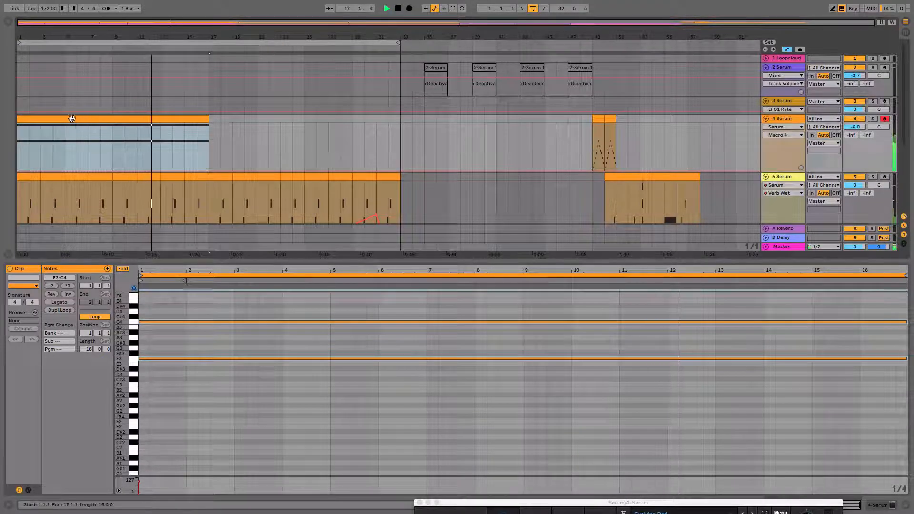
{"action": "key", "text": "super+d"}
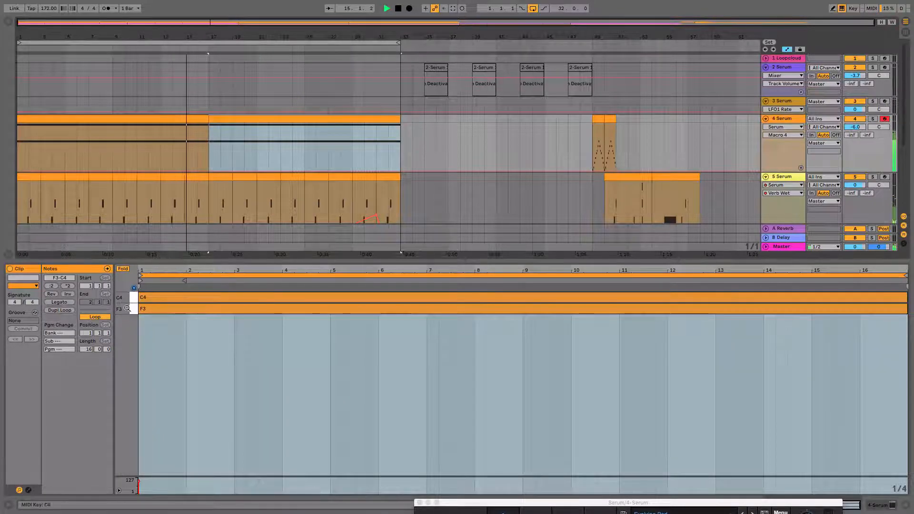
Show all keys for the pad clip in bars 17 to 33 and add an F4 note spanning its full 16 bars
{"action": "left_click", "coordinate": [123, 269]}
{"action": "scroll", "coordinate": [152, 327], "scroll_direction": "up", "scroll_amount": 4}
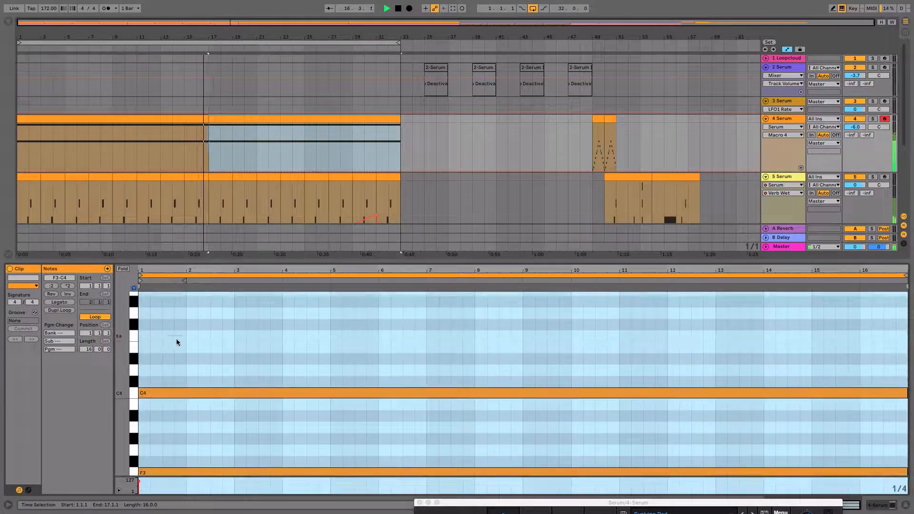
{"action": "left_click", "coordinate": [193, 347]}
{"action": "key", "text": "space"}
{"action": "scroll", "coordinate": [193, 347], "scroll_direction": "down", "scroll_amount": 3}
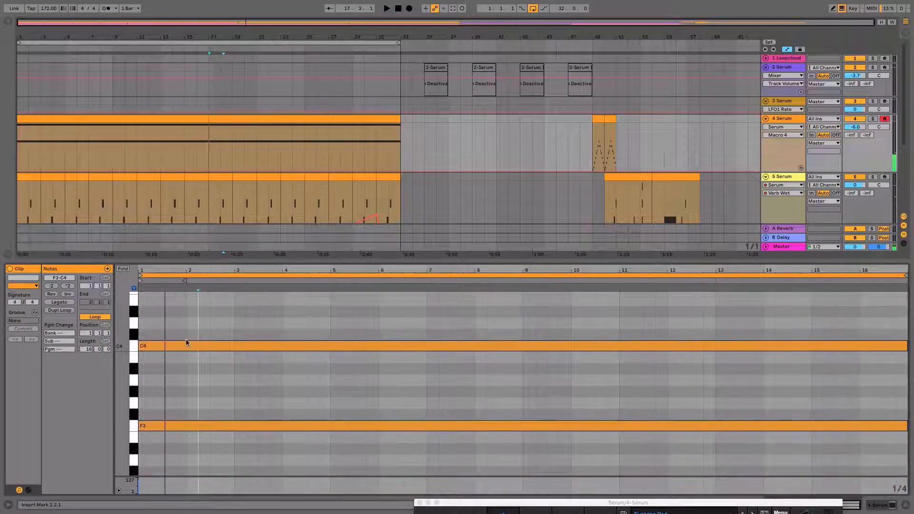
{"action": "key", "text": "super+a"}
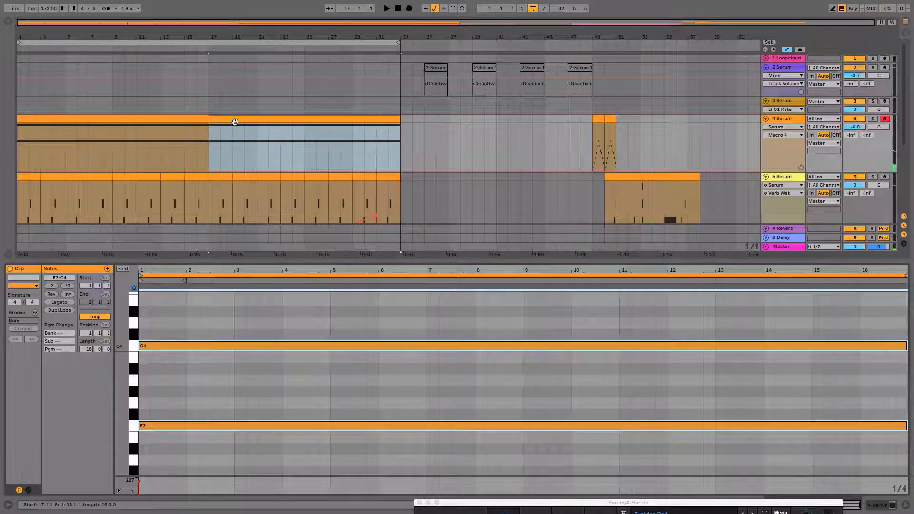
{"action": "scroll", "coordinate": [163, 344], "scroll_direction": "up", "scroll_amount": 2}
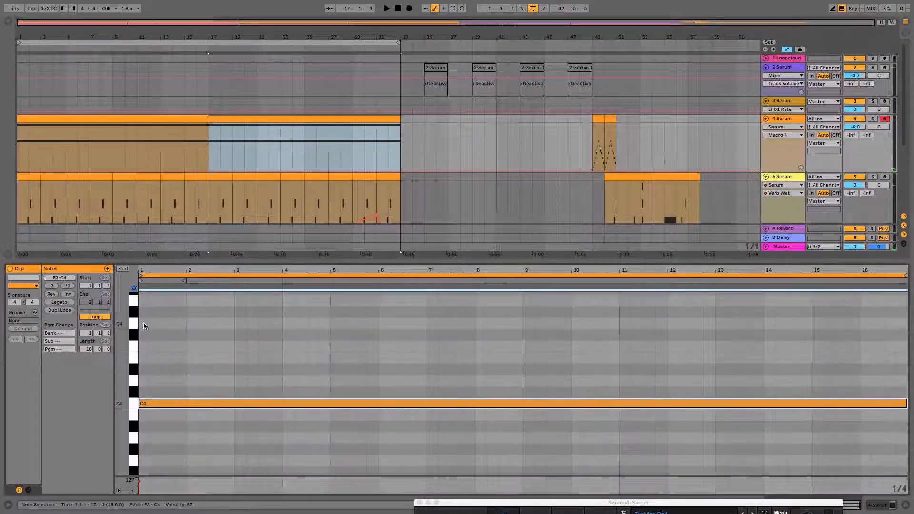
{"action": "mouse_move", "coordinate": [143, 346]}
{"action": "left_mouse_down"}
{"action": "mouse_move", "coordinate": [765, 353]}
{"action": "mouse_move", "coordinate": [908, 369]}
{"action": "left_mouse_up"}
{"action": "key", "text": "space"}
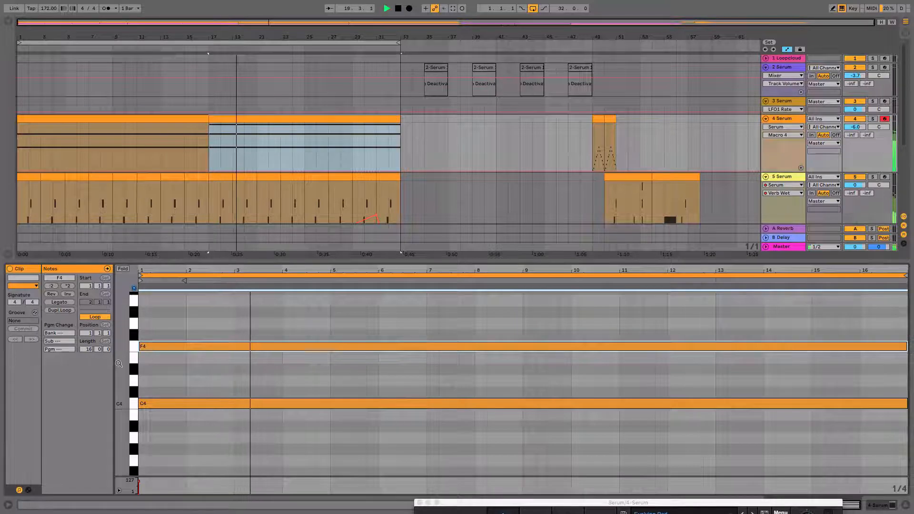
{"action": "left_click_drag", "start_coordinate": [123, 361], "coordinate": [105, 333]}
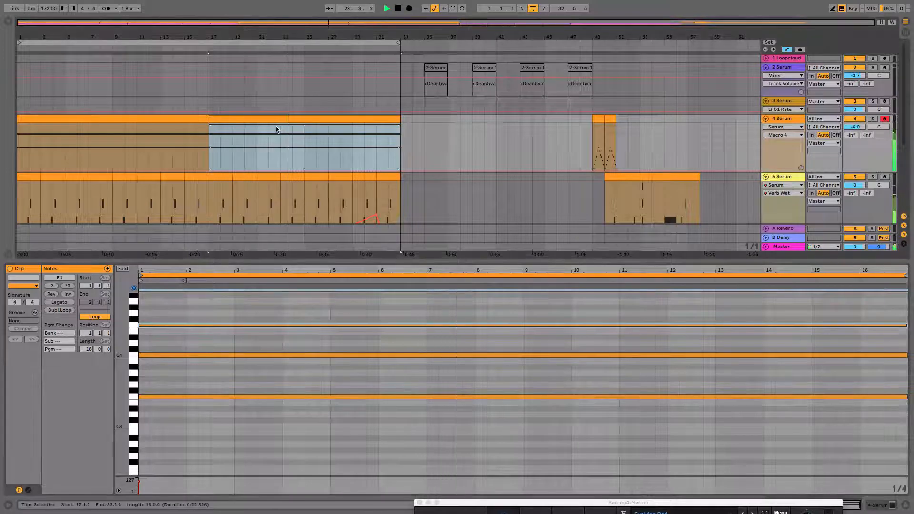
Enlarge the arrangement area and audition the pad from bar 17 with the 4 Serum track soloed, then turn solo off
{"action": "left_click_drag", "start_coordinate": [523, 257], "coordinate": [523, 392]}
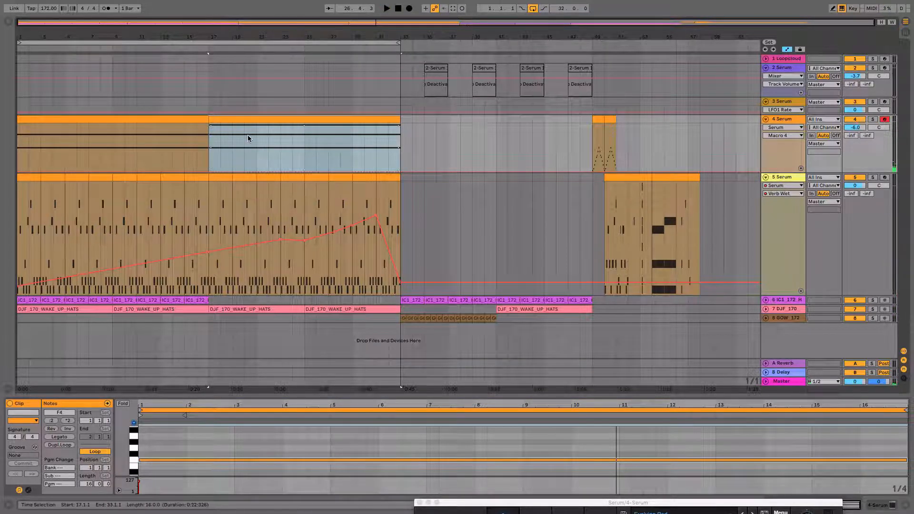
{"action": "left_click", "coordinate": [210, 159]}
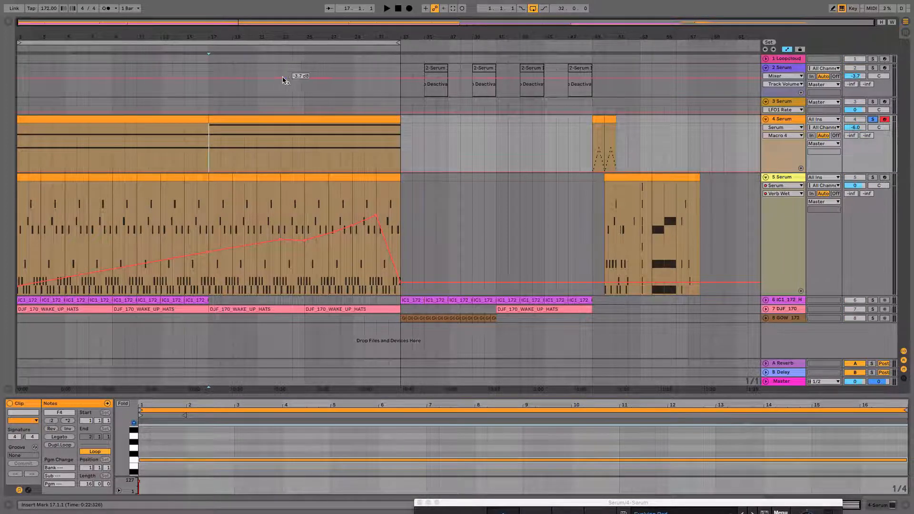
{"action": "left_click_drag", "start_coordinate": [262, 37], "coordinate": [262, 51]}
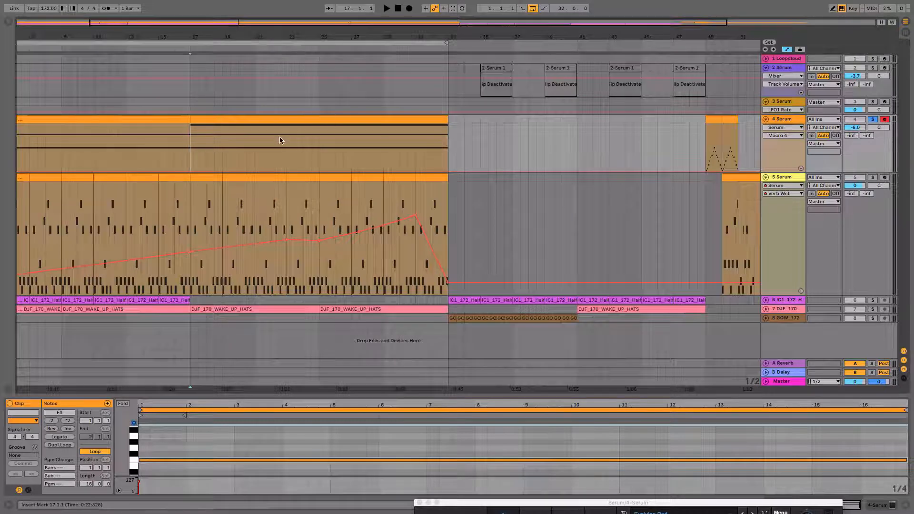
{"action": "key", "text": "space"}
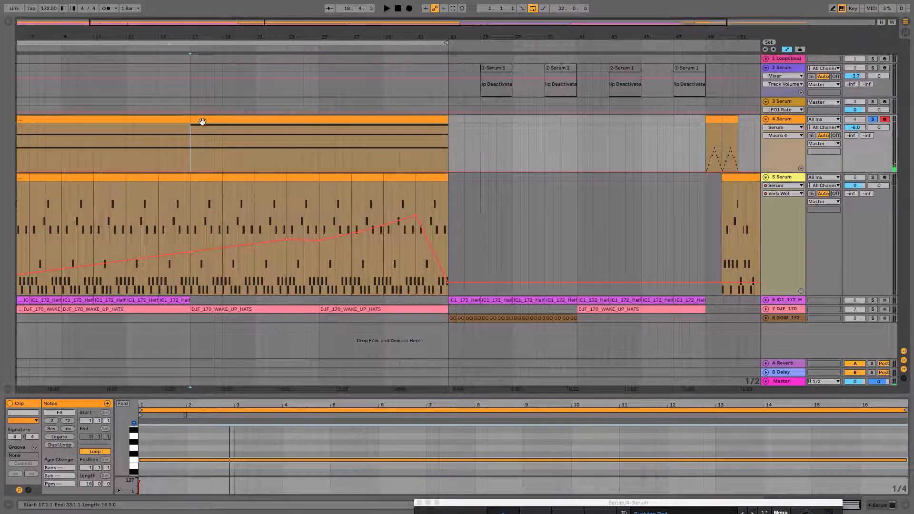
{"action": "left_click", "coordinate": [218, 120]}
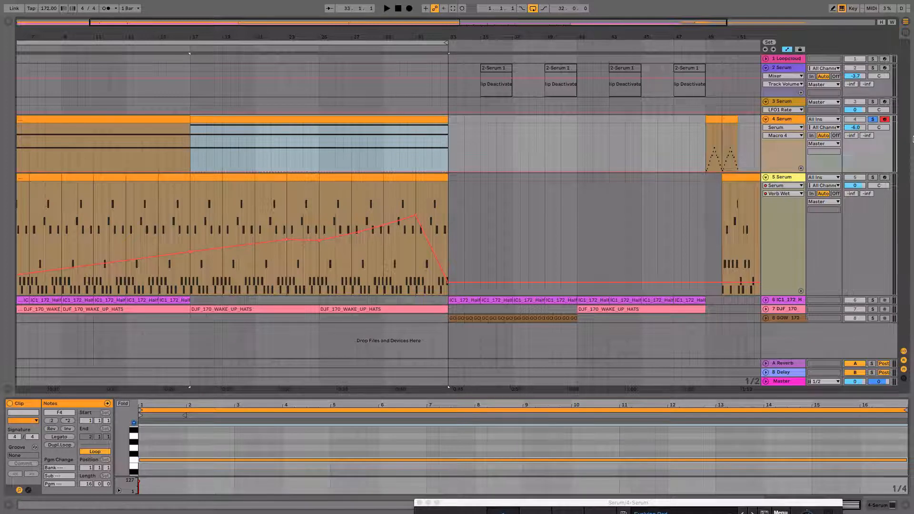
{"action": "left_click", "coordinate": [873, 120]}
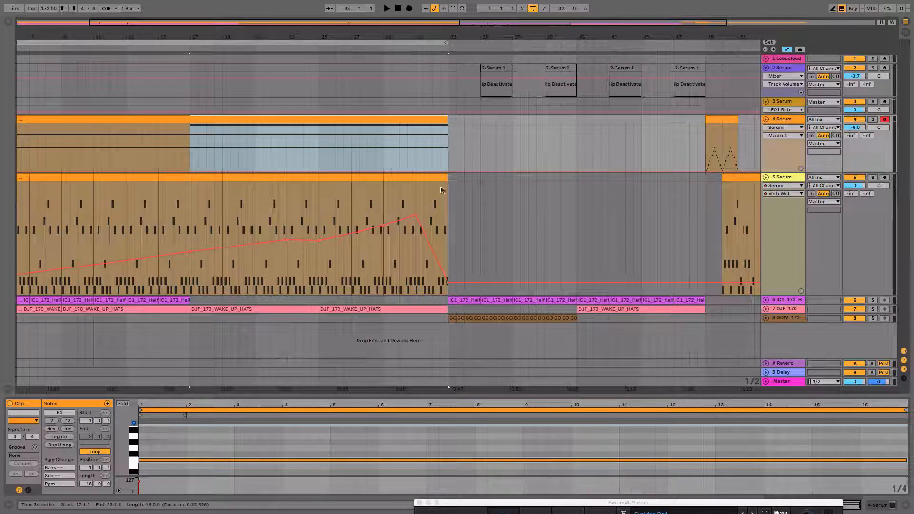
Play all tracks from bar 17, enlarge the 4 Serum track and open its Serum window
{"action": "left_click", "coordinate": [216, 177]}
{"action": "key", "text": "space"}
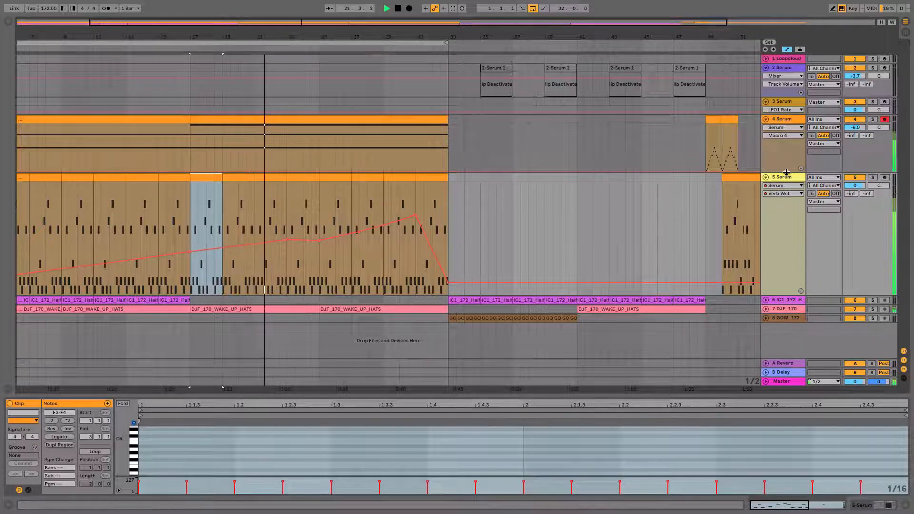
{"action": "left_click_drag", "start_coordinate": [785, 173], "coordinate": [788, 197]}
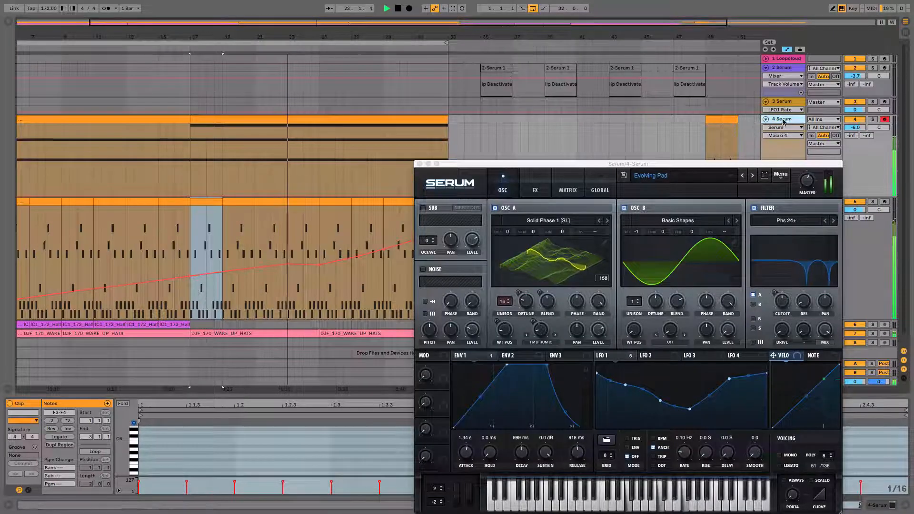
{"action": "left_click_drag", "start_coordinate": [546, 163], "coordinate": [502, 61]}
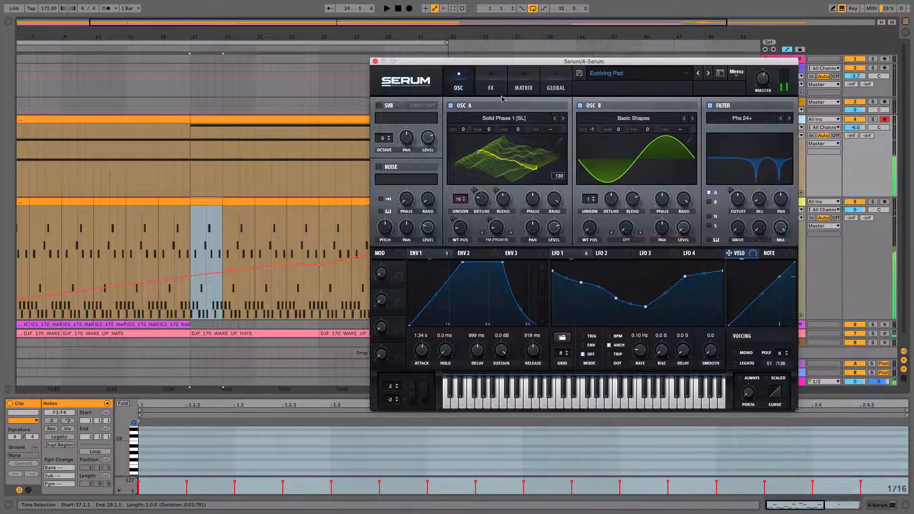
Try different unison detune amounts on oscillator A while listening from bar 17
{"action": "left_click", "coordinate": [484, 197]}
{"action": "left_click", "coordinate": [486, 201]}
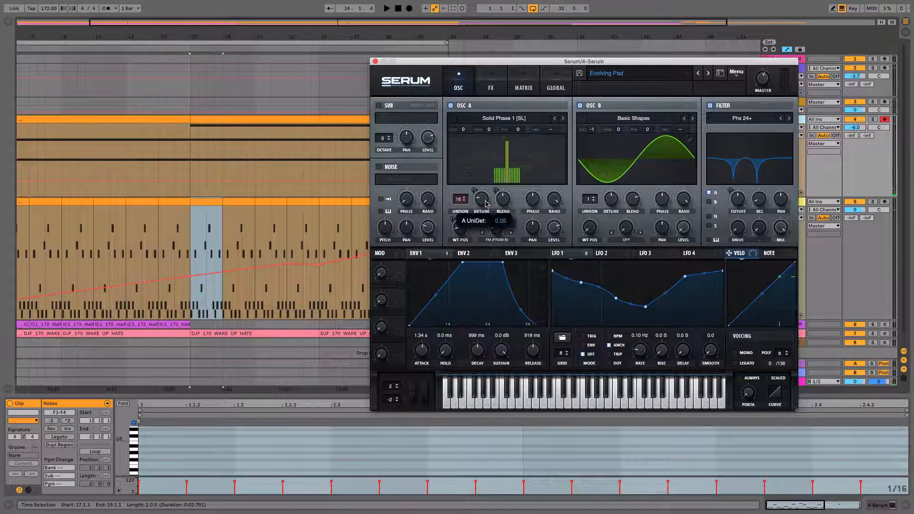
{"action": "left_click", "coordinate": [482, 201]}
{"action": "key", "text": "space"}
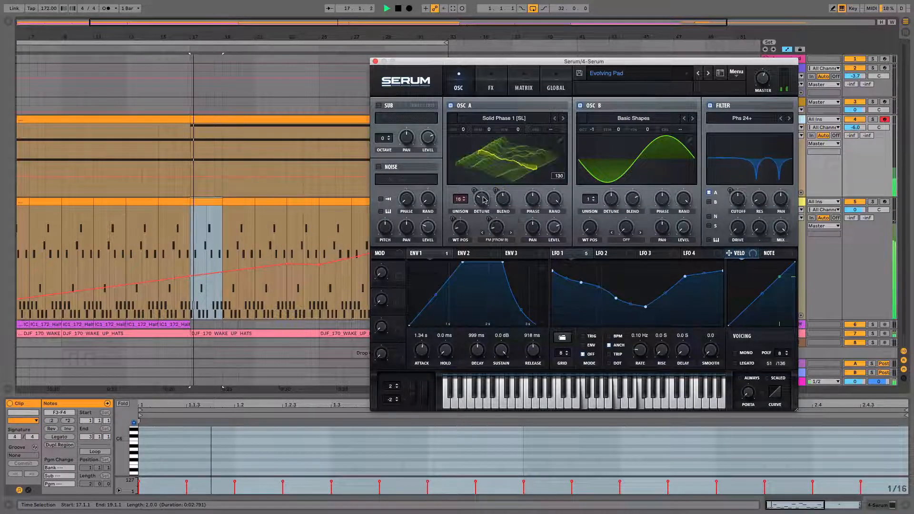
{"action": "left_click_drag", "start_coordinate": [480, 197], "coordinate": [481, 194]}
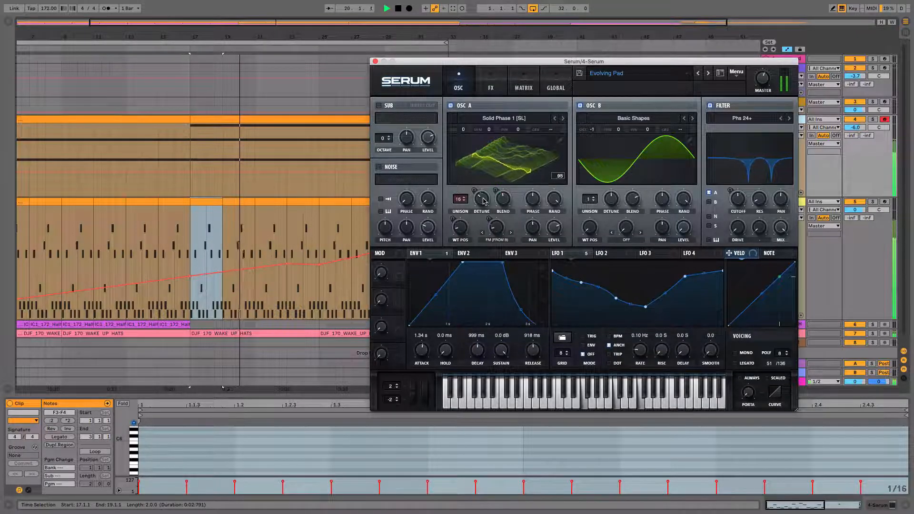
{"action": "mouse_move", "coordinate": [483, 202]}
{"action": "left_mouse_down"}
{"action": "mouse_move", "coordinate": [482, 193]}
{"action": "mouse_move", "coordinate": [501, 199]}
{"action": "mouse_move", "coordinate": [479, 201]}
{"action": "mouse_move", "coordinate": [482, 186]}
{"action": "mouse_move", "coordinate": [480, 202]}
{"action": "left_mouse_up"}
{"action": "key", "text": "space"}
{"action": "key", "text": "space"}
{"action": "key", "text": "space"}
Reduce the LFO 1 modulation amounts for A UniDet and A UniBlend in Serum's modulation matrix while listening
{"action": "left_click", "coordinate": [532, 88]}
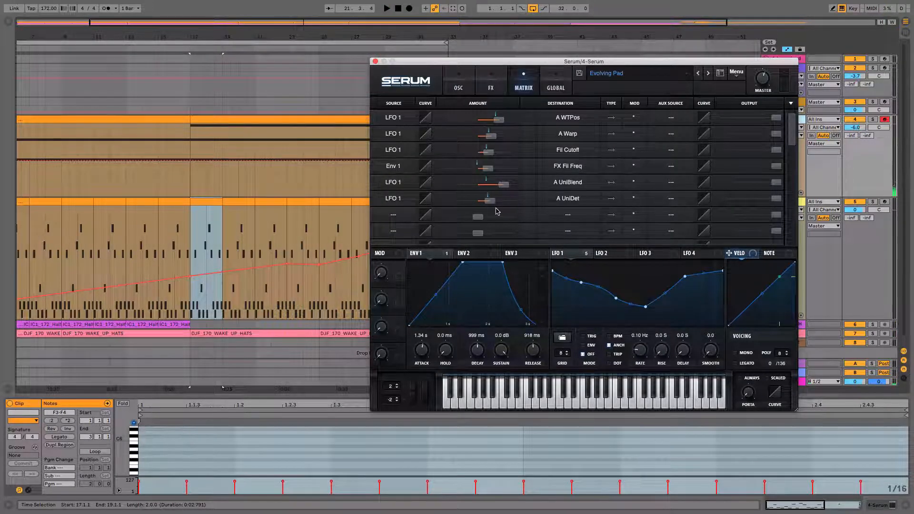
{"action": "left_click_drag", "start_coordinate": [491, 202], "coordinate": [484, 203]}
{"action": "key", "text": "space"}
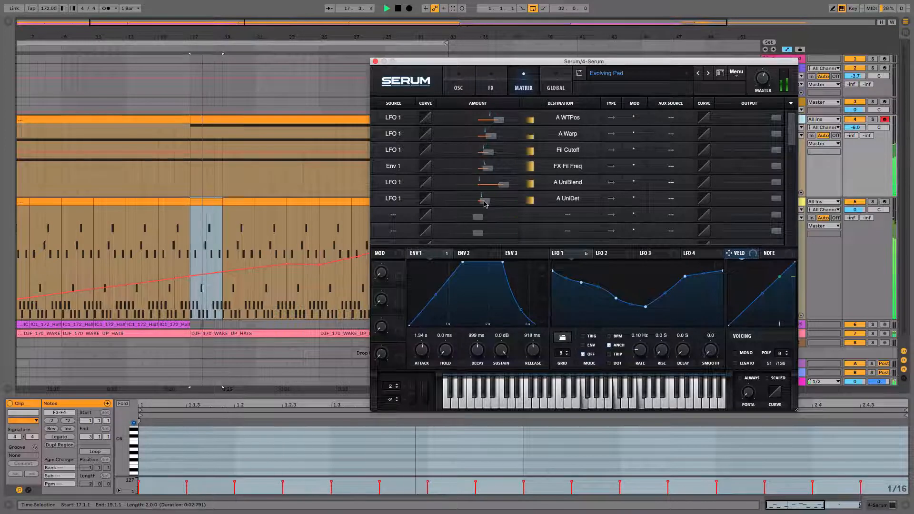
{"action": "left_click", "coordinate": [460, 89]}
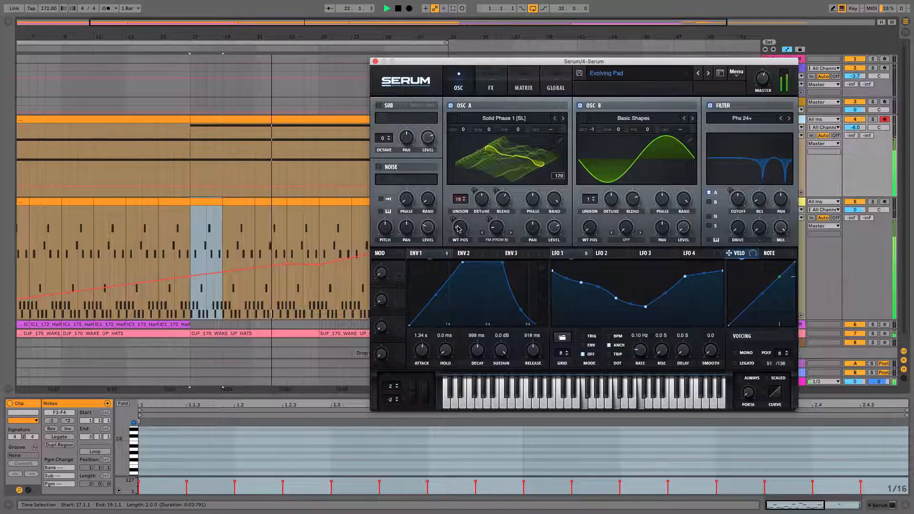
{"action": "left_click", "coordinate": [520, 88]}
{"action": "mouse_move", "coordinate": [490, 186]}
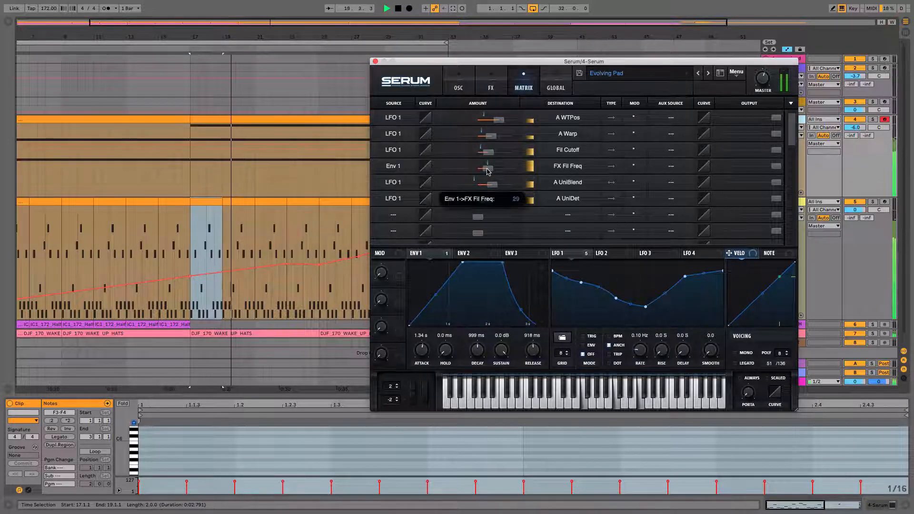
{"action": "left_click_drag", "start_coordinate": [488, 172], "coordinate": [487, 171]}
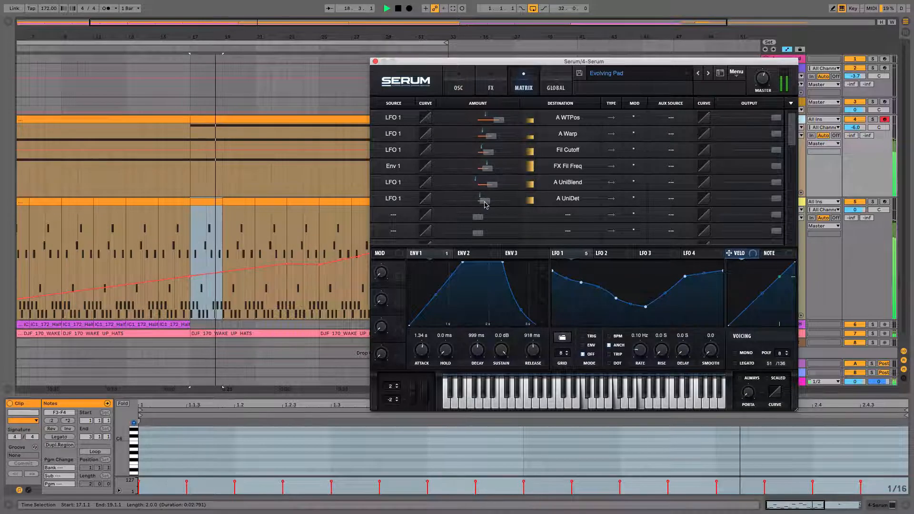
{"action": "mouse_move", "coordinate": [485, 203]}
{"action": "left_click_drag", "start_coordinate": [489, 203], "coordinate": [491, 205]}
{"action": "key", "text": "space"}
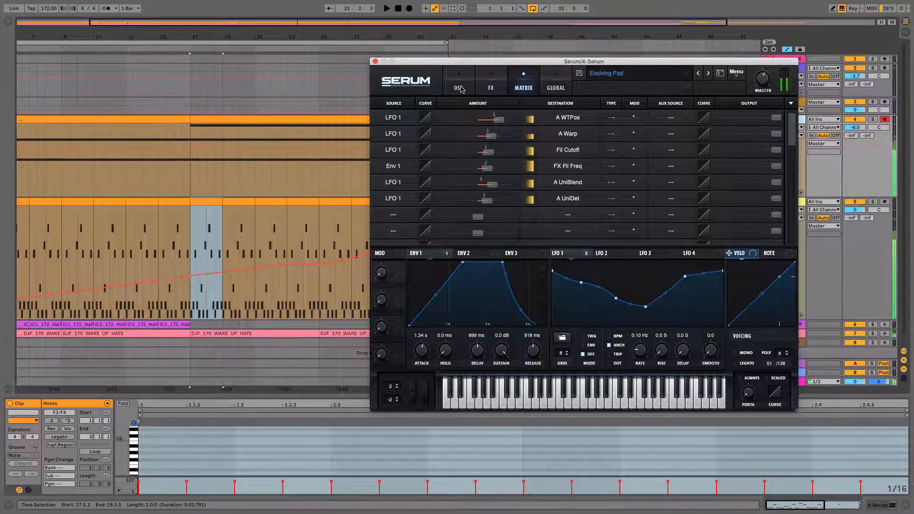
Set oscillator A's unison detune to about 0.21 during playback from bar 17
{"action": "key", "text": "space"}
{"action": "left_click", "coordinate": [459, 88]}
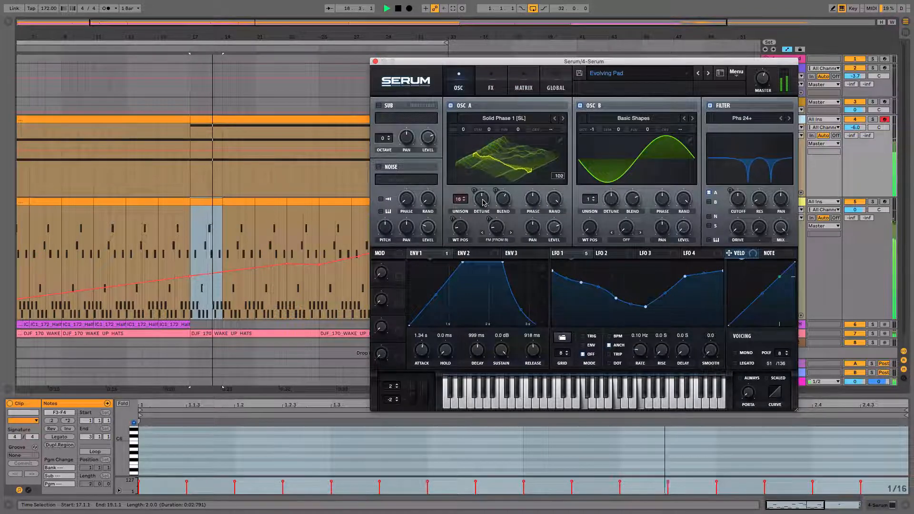
{"action": "left_click_drag", "start_coordinate": [485, 203], "coordinate": [480, 201]}
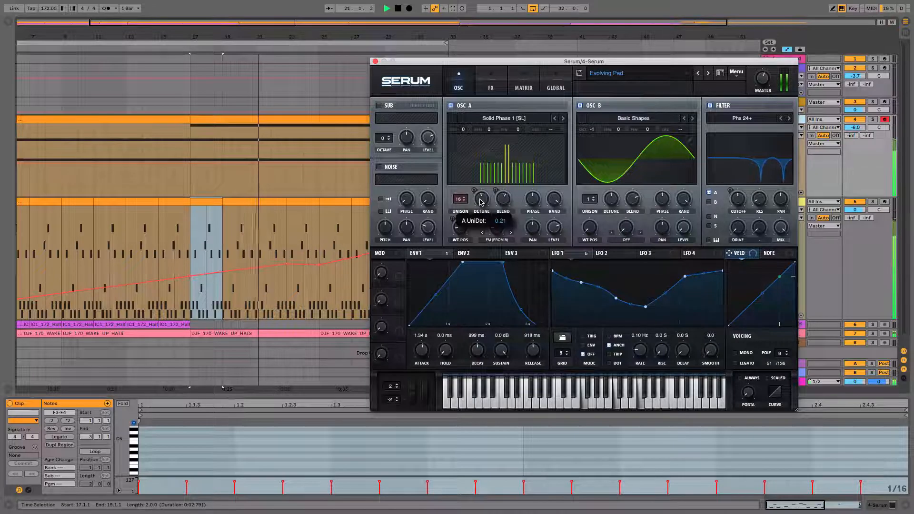
Lower the output level of the LFO 1 to A UniDet modulation and return to the oscillator view
{"action": "left_click", "coordinate": [524, 85]}
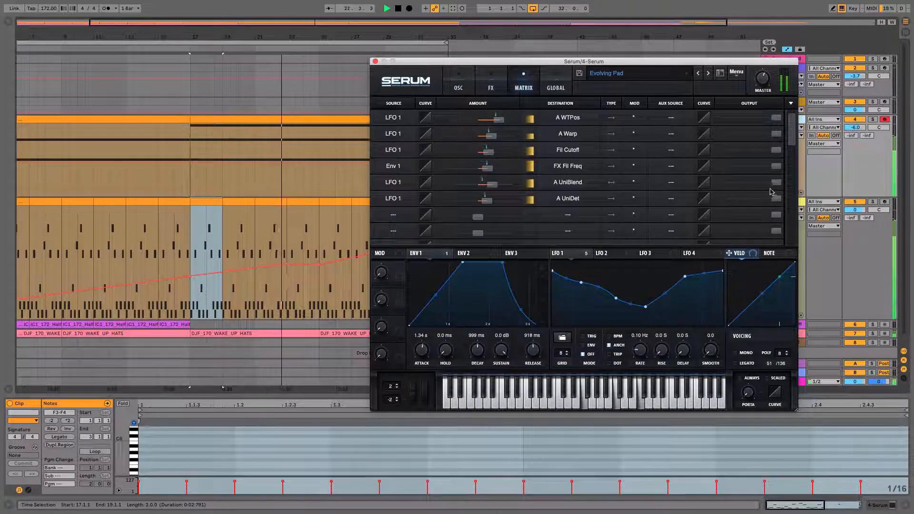
{"action": "left_click_drag", "start_coordinate": [774, 198], "coordinate": [718, 201]}
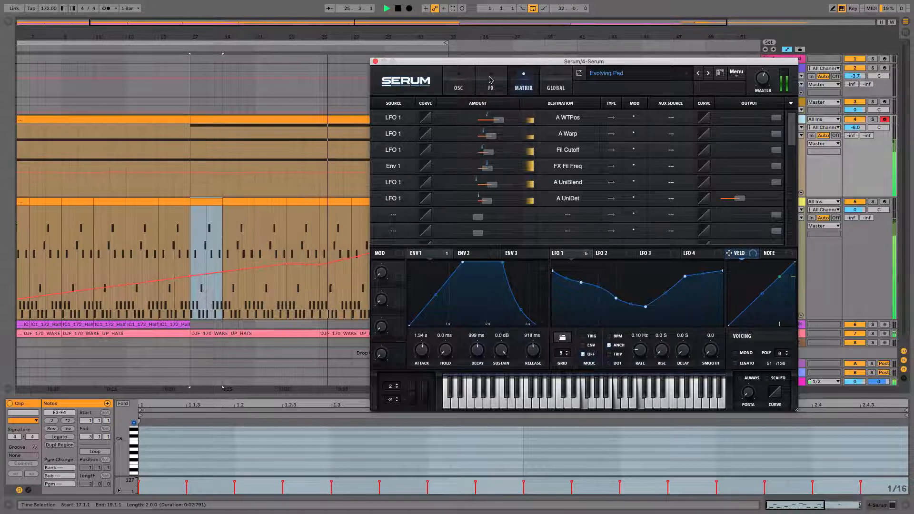
{"action": "left_click", "coordinate": [458, 85]}
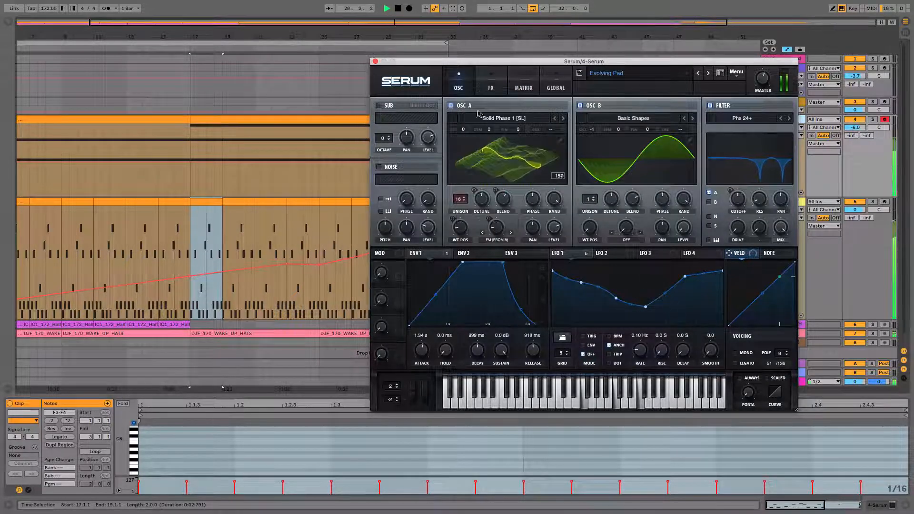
Reposition the Serum window to see the whole intro and raise the pad's reverb mix during playback
{"action": "left_click_drag", "start_coordinate": [422, 67], "coordinate": [614, 94]}
{"action": "left_click_drag", "start_coordinate": [351, 43], "coordinate": [351, 36]}
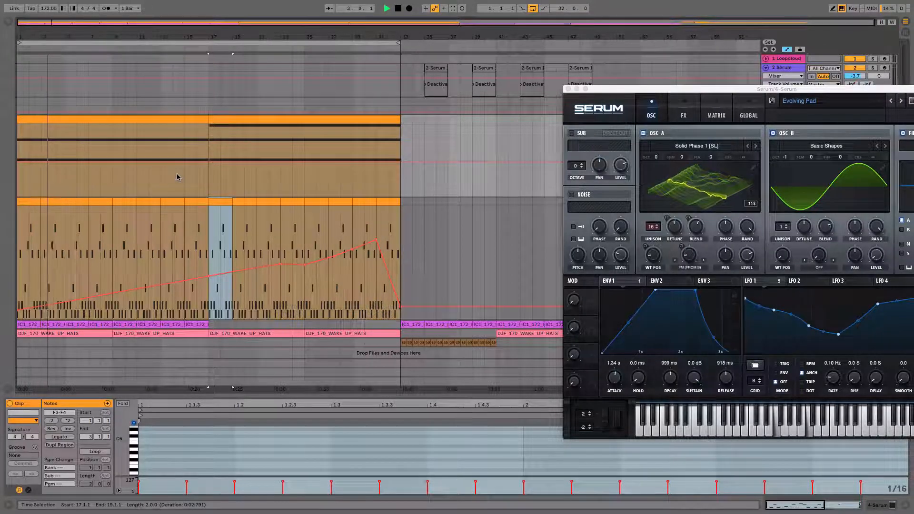
{"action": "left_click_drag", "start_coordinate": [600, 89], "coordinate": [472, 89]}
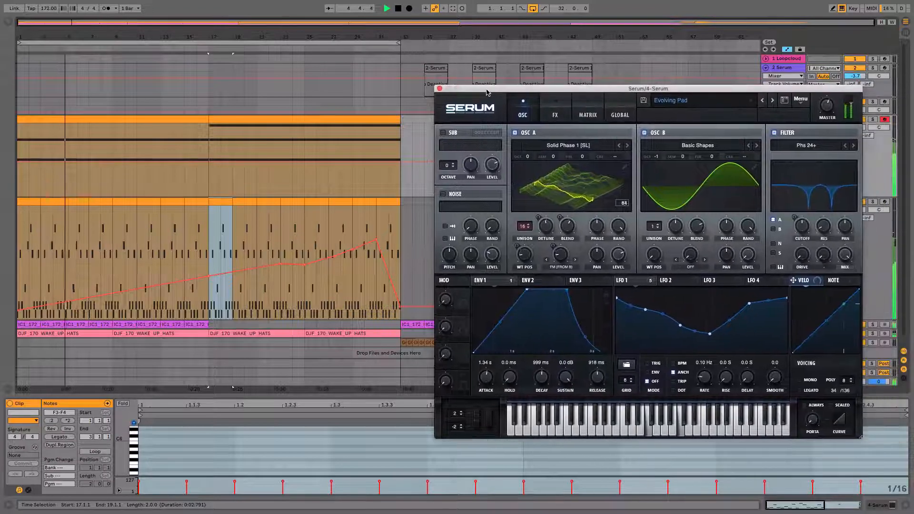
{"action": "left_click", "coordinate": [557, 117]}
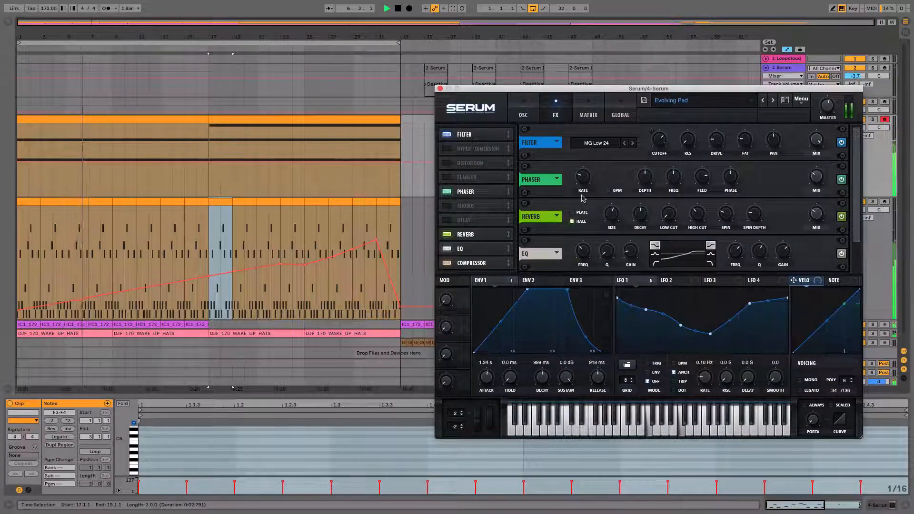
{"action": "left_click_drag", "start_coordinate": [816, 215], "coordinate": [813, 178]}
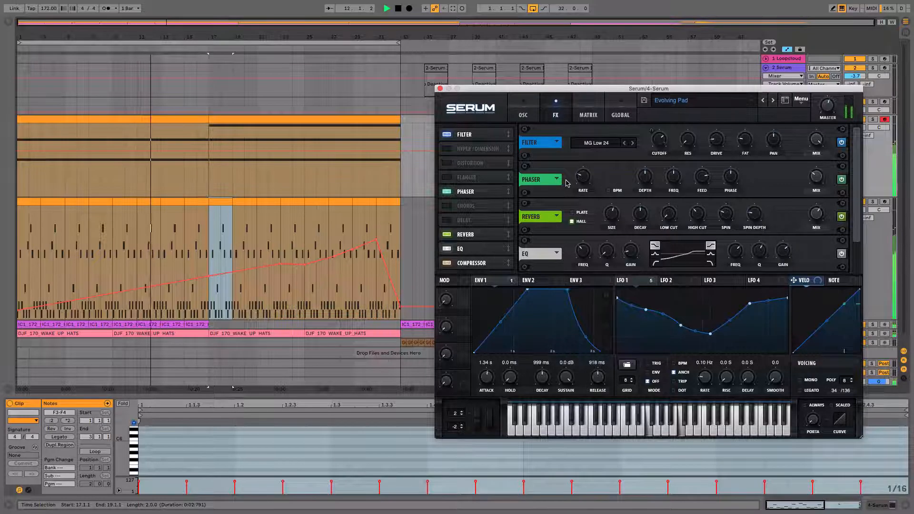
{"action": "mouse_move", "coordinate": [814, 215]}
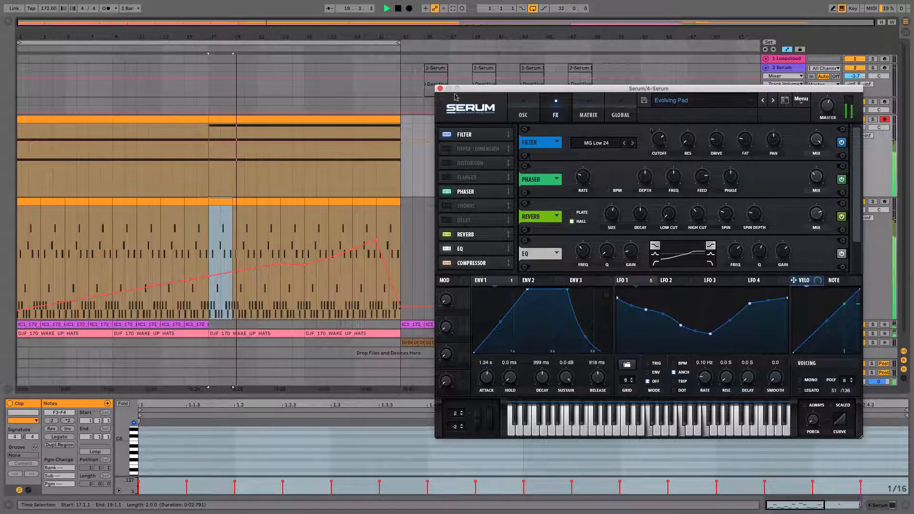
Close the Serum window and select the pad clip in bars 17 to 33 on the 4 Serum track
{"action": "left_click", "coordinate": [440, 88]}
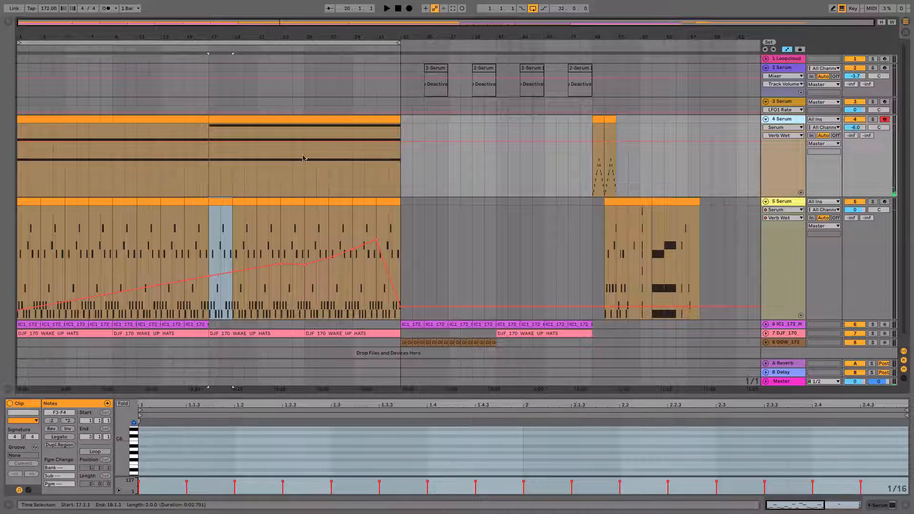
{"action": "left_click", "coordinate": [247, 117]}
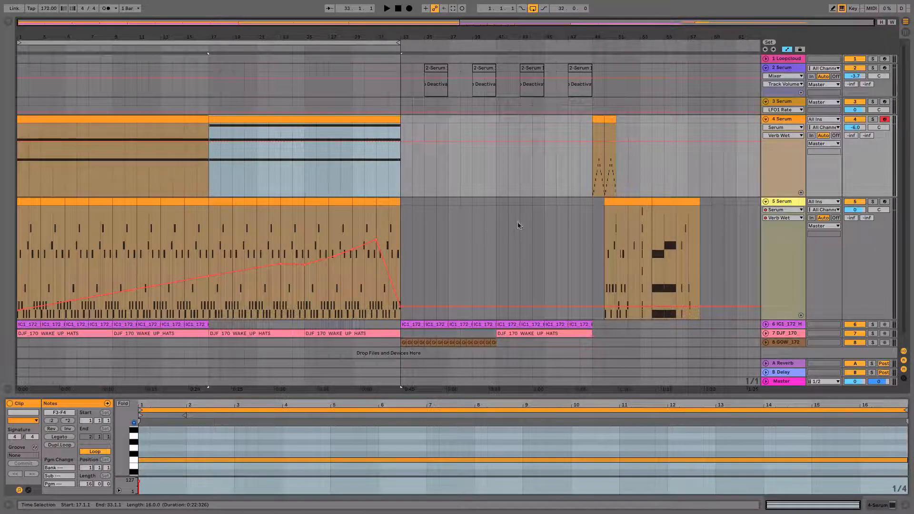
{"action": "scroll", "coordinate": [461, 240], "scroll_direction": "down", "scroll_amount": 1}
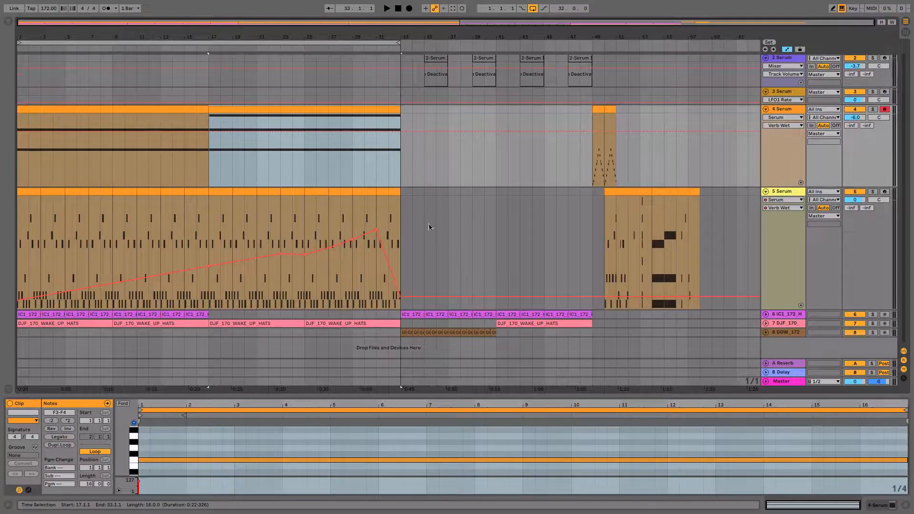